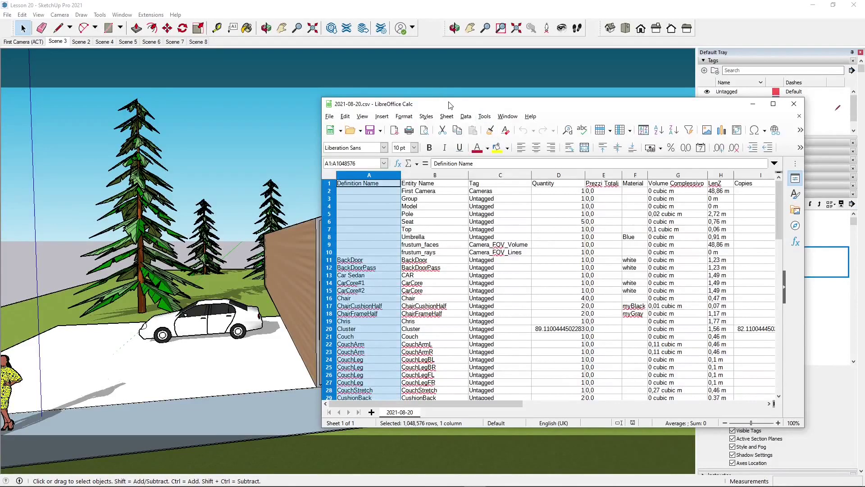
# Reposition and enlarge the 2021-08-20.csv spreadsheet window, and close it to return to the SketchUp house model
pyautogui.moveTo(451, 106); pyautogui.dragTo(434, 94)
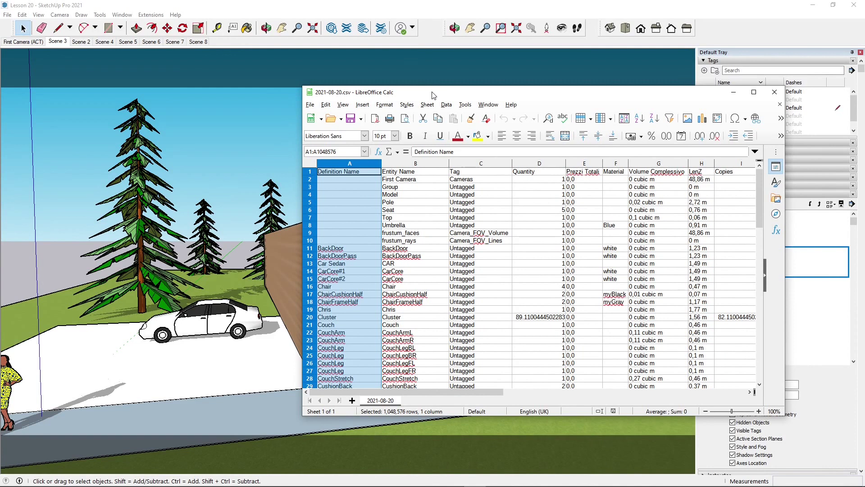
pyautogui.moveTo(434, 94); pyautogui.dragTo(400, 61)
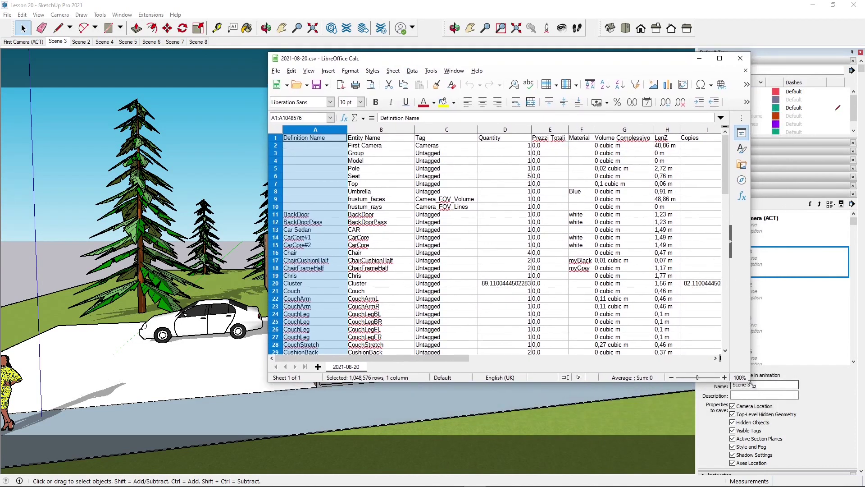
pyautogui.moveTo(749, 381); pyautogui.dragTo(799, 417)
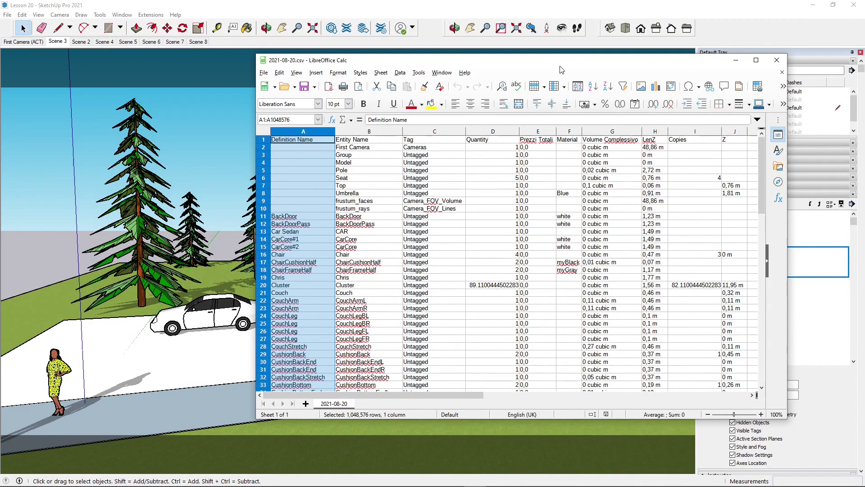
pyautogui.click(776, 61)
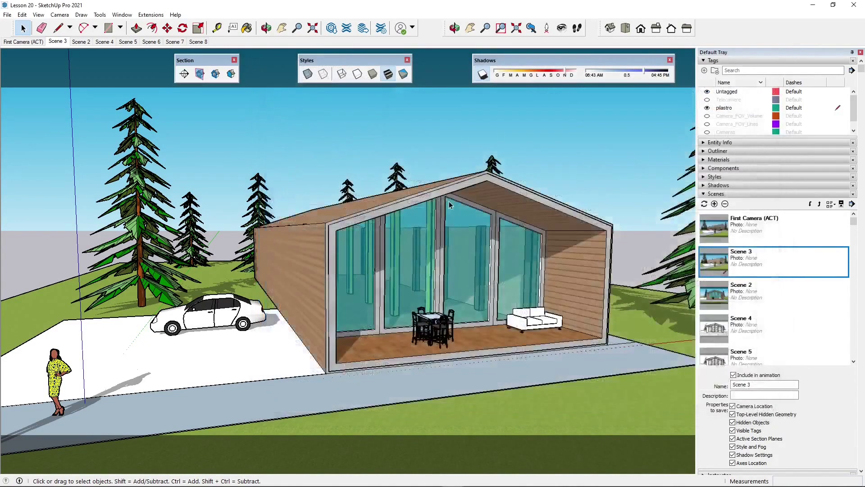
# Examine the house from both sides and up close, and select the front facade's glass pane behind the couch
pyautogui.moveTo(228, 249)
pyautogui.mouseDown(button='middle')
pyautogui.moveTo(421, 264)
pyautogui.moveTo(241, 249)
pyautogui.mouseUp(button='middle')
pyautogui.click(20, 23)
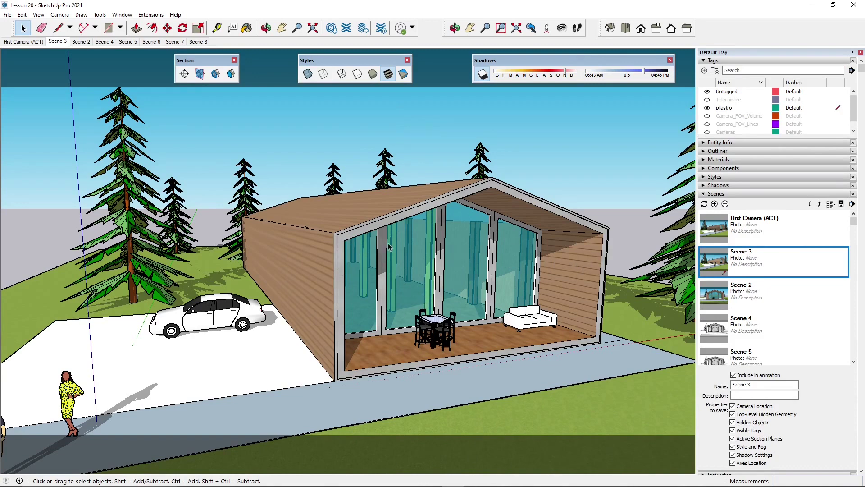
pyautogui.moveTo(389, 246); pyautogui.dragTo(191, 225, button='middle')
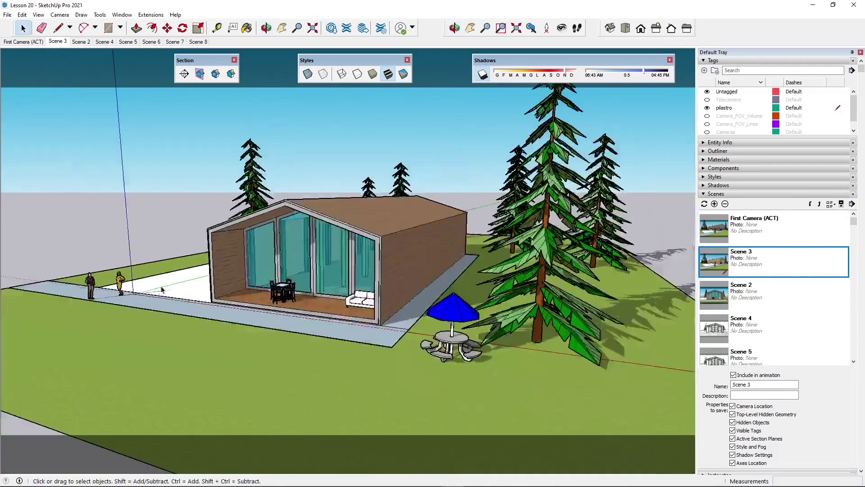
pyautogui.scroll(5, 180, 279)
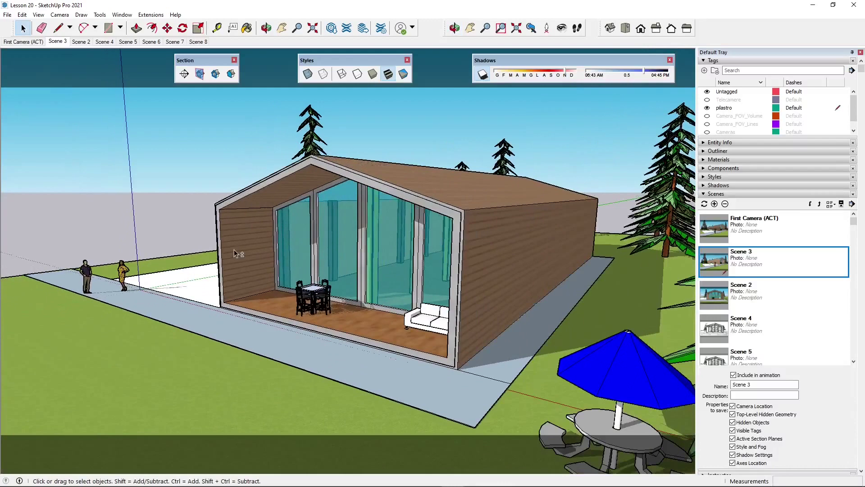
pyautogui.moveTo(233, 247)
pyautogui.keyDown('shift'); pyautogui.mouseDown(button='middle')
pyautogui.moveTo(280, 244)
pyautogui.moveTo(213, 240)
pyautogui.moveTo(233, 243)
pyautogui.mouseUp(button='middle'); pyautogui.keyUp('shift')
pyautogui.moveTo(182, 265); pyautogui.dragTo(529, 250, button='middle')
pyautogui.scroll(6, 533, 247)
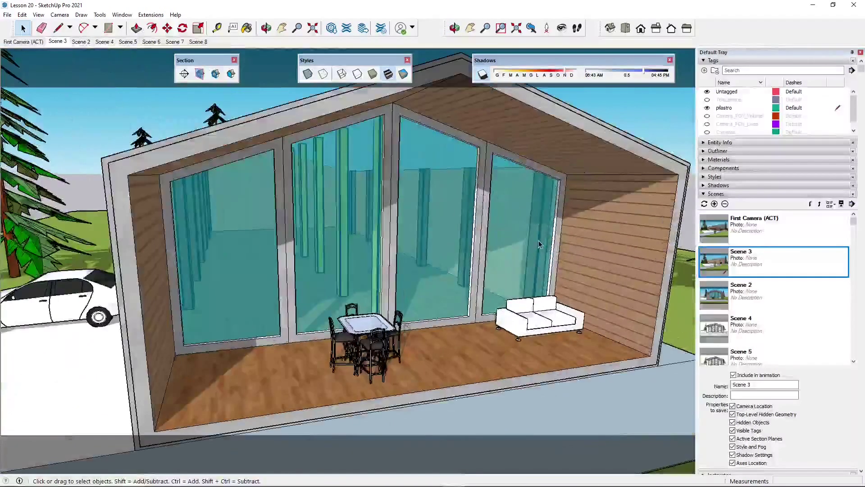
pyautogui.click(535, 241)
pyautogui.doubleClick(534, 238)
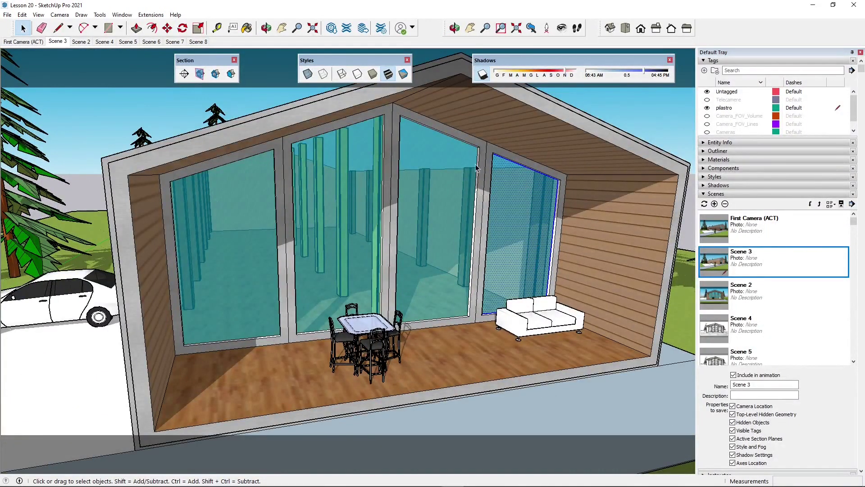
# Draw a rectangle of about 0.89 by 1.82 m on the empty ground outside the lawn, near the walkway's end
pyautogui.moveTo(347, 199); pyautogui.dragTo(378, 158, button='middle')
pyautogui.scroll(-5, 377, 158)
pyautogui.moveTo(252, 262); pyautogui.dragTo(383, 289, button='middle')
pyautogui.scroll(-2, 453, 212)
pyautogui.moveTo(377, 243); pyautogui.dragTo(491, 289, button='middle')
pyautogui.keyDown('shift'); pyautogui.moveTo(341, 224); pyautogui.dragTo(474, 200, button='middle'); pyautogui.keyUp('shift')
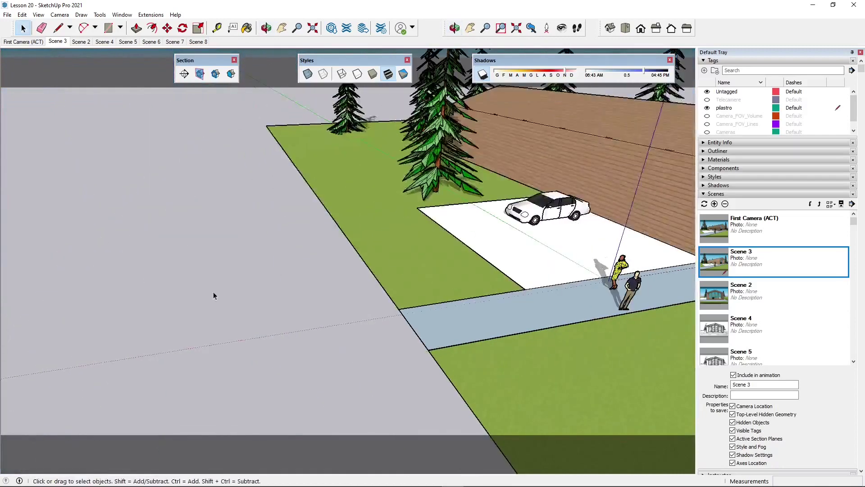
pyautogui.scroll(3, 214, 292)
pyautogui.moveTo(333, 307); pyautogui.dragTo(280, 153, button='middle')
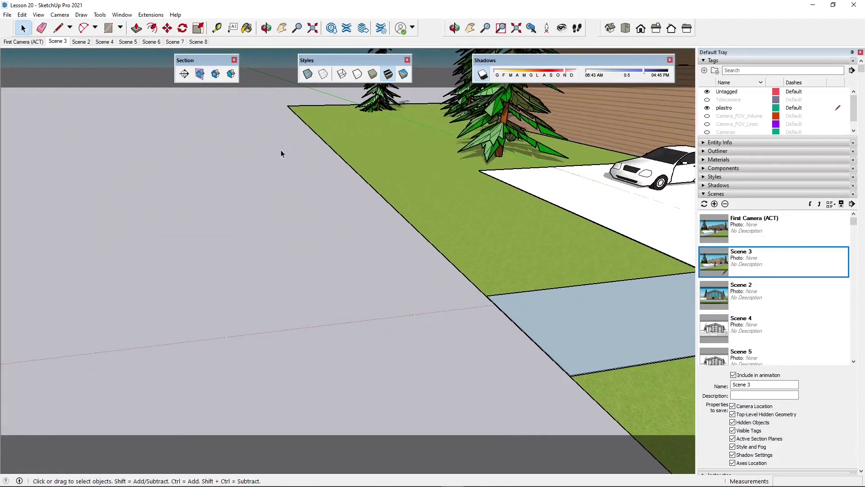
pyautogui.click(119, 28)
pyautogui.click(126, 41)
pyautogui.click(304, 304)
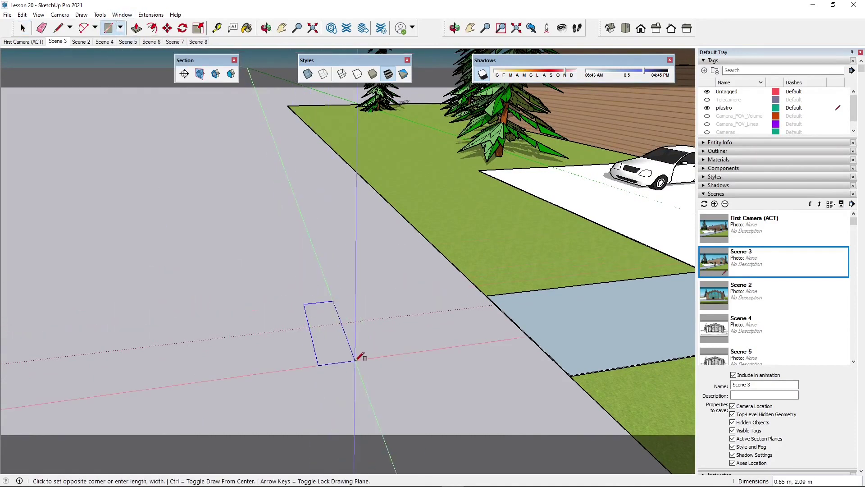
pyautogui.click(366, 351)
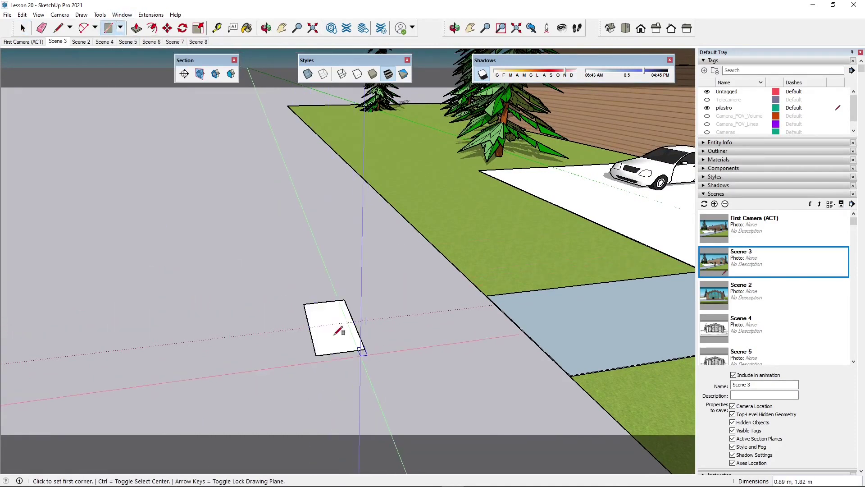
# Draw a two-point arc with a radius of about 0.13 m across one corner of the rectangle
pyautogui.moveTo(344, 350); pyautogui.dragTo(347, 259, button='middle')
pyautogui.scroll(5, 286, 245)
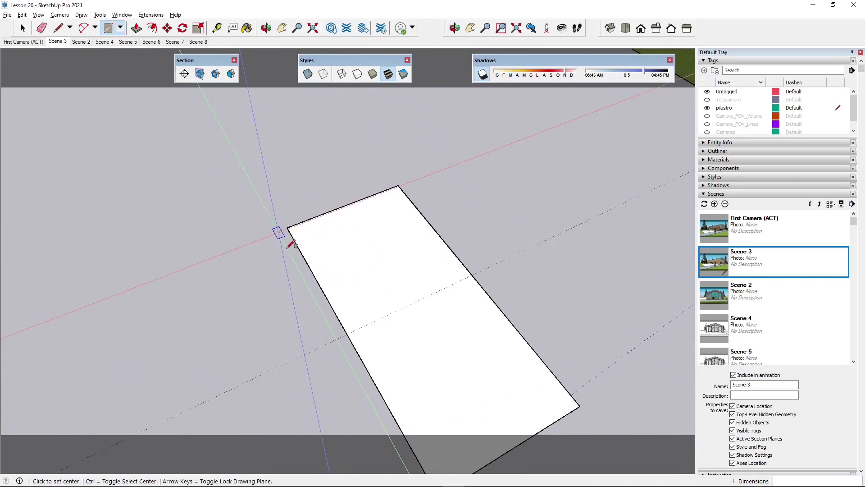
pyautogui.click(88, 28)
pyautogui.scroll(2, 244, 206)
pyautogui.click(305, 252)
pyautogui.click(323, 215)
pyautogui.scroll(1, 314, 213)
pyautogui.scroll(1, 314, 213)
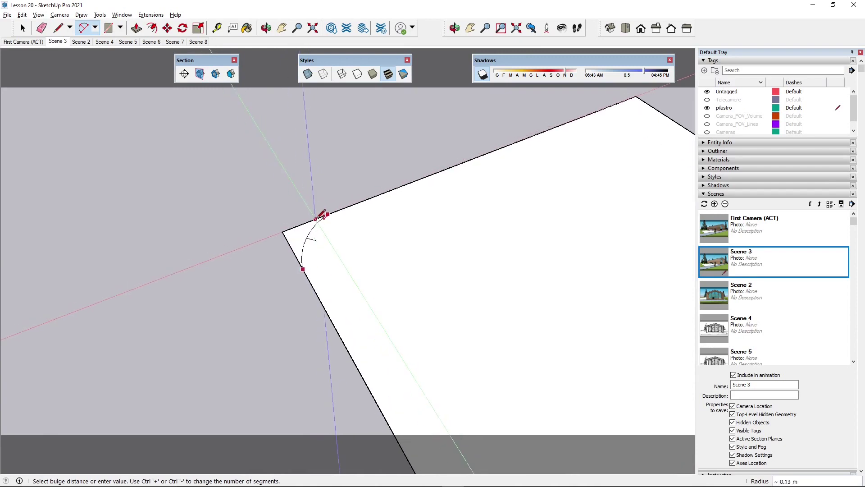
pyautogui.click(318, 219)
pyautogui.press('space')
# Select the rectangle's main face with its bounding edges and flip it along the red axis to mirror the rounded corner
pyautogui.scroll(2, 288, 242)
pyautogui.click(321, 242)
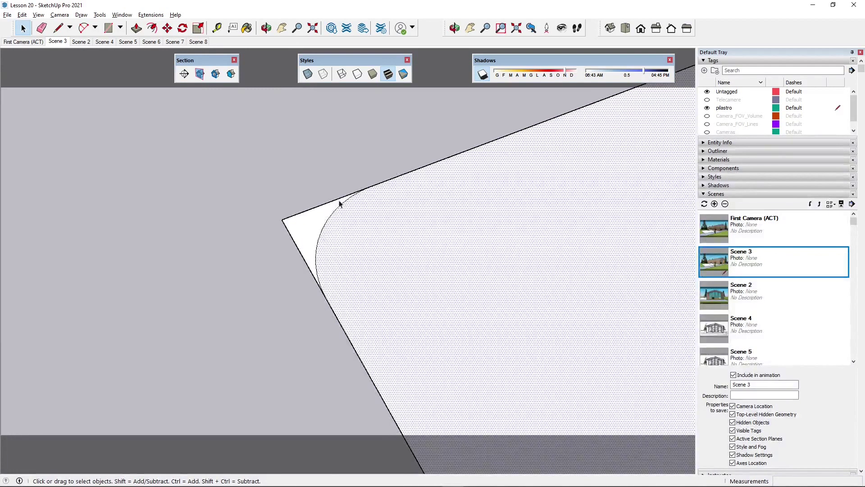
pyautogui.doubleClick(350, 237)
pyautogui.scroll(-4, 39, 206)
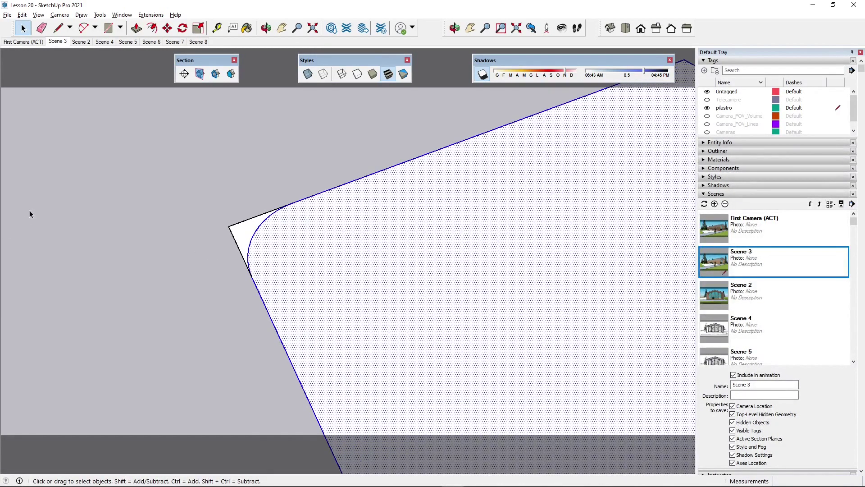
pyautogui.scroll(-5, 191, 189)
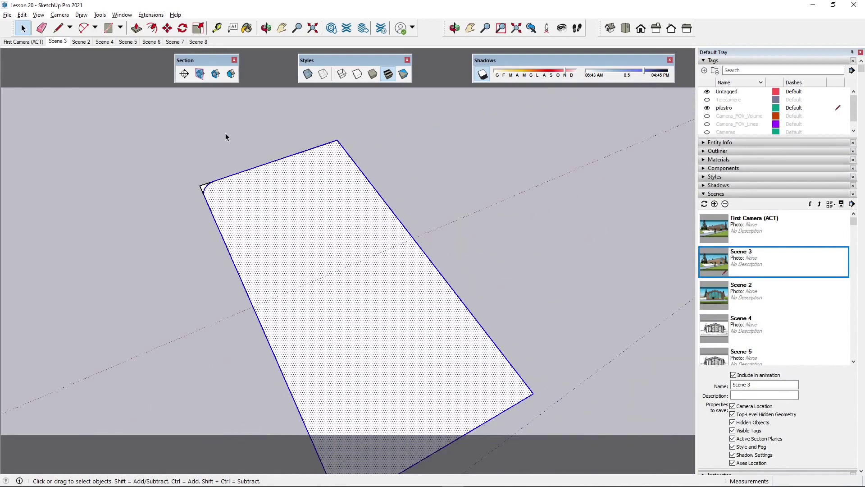
pyautogui.moveTo(340, 313); pyautogui.dragTo(227, 159, button='middle')
pyautogui.scroll(1, 291, 203)
pyautogui.moveTo(301, 258); pyautogui.dragTo(275, 196, button='middle')
pyautogui.rightClick(270, 195)
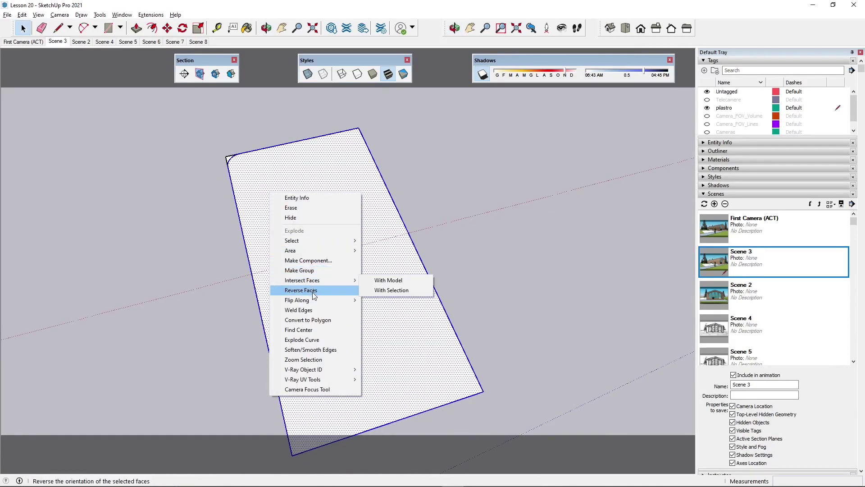
pyautogui.moveTo(316, 300)
pyautogui.click(380, 299)
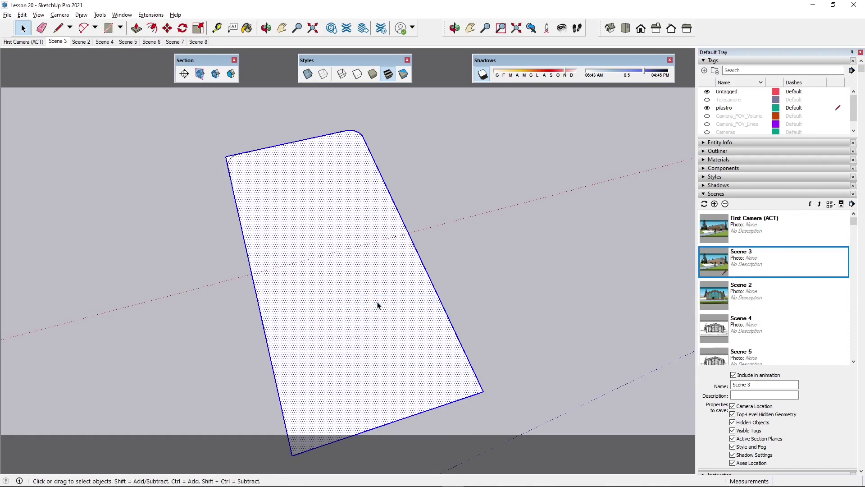
# Flip the selected face and edges along the green axis and again along the red axis to round the remaining corners
pyautogui.rightClick(332, 207)
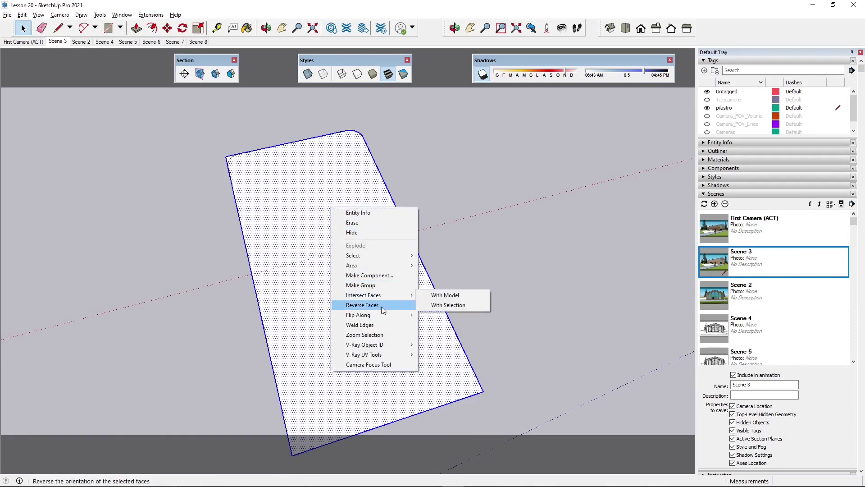
pyautogui.moveTo(383, 317)
pyautogui.click(425, 325)
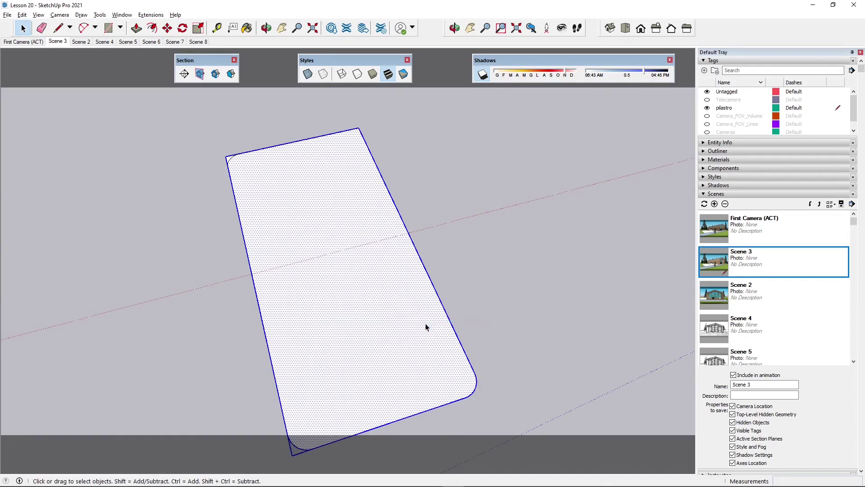
pyautogui.rightClick(323, 234)
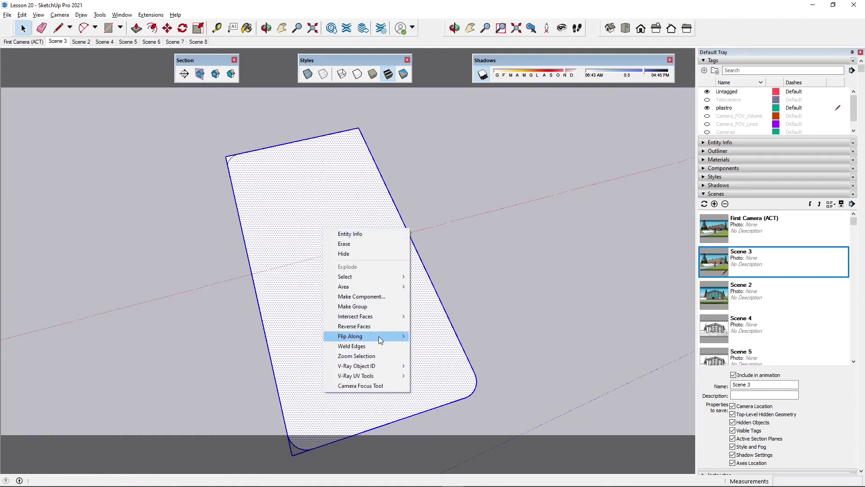
pyautogui.moveTo(379, 336)
pyautogui.click(423, 337)
pyautogui.click(461, 238)
# Erase the leftover sharp corner edges outside the arcs, leaving a clean rounded rectangle
pyautogui.scroll(-1, 461, 239)
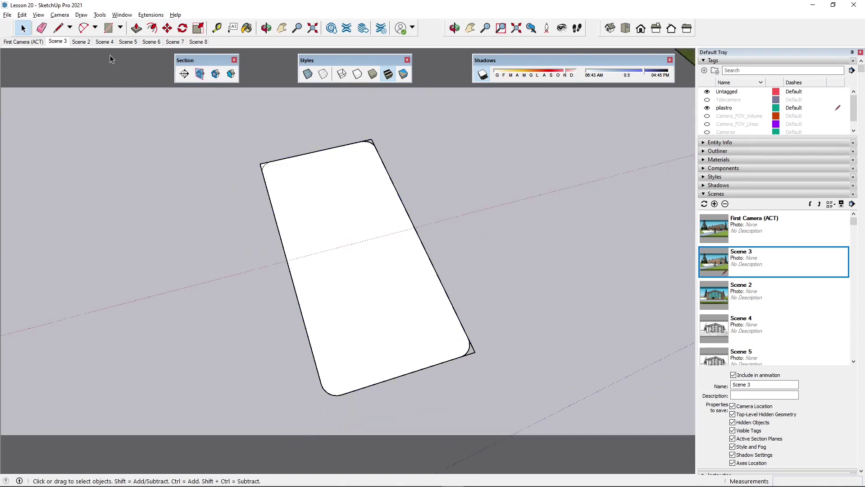
pyautogui.click(42, 28)
pyautogui.scroll(4, 284, 180)
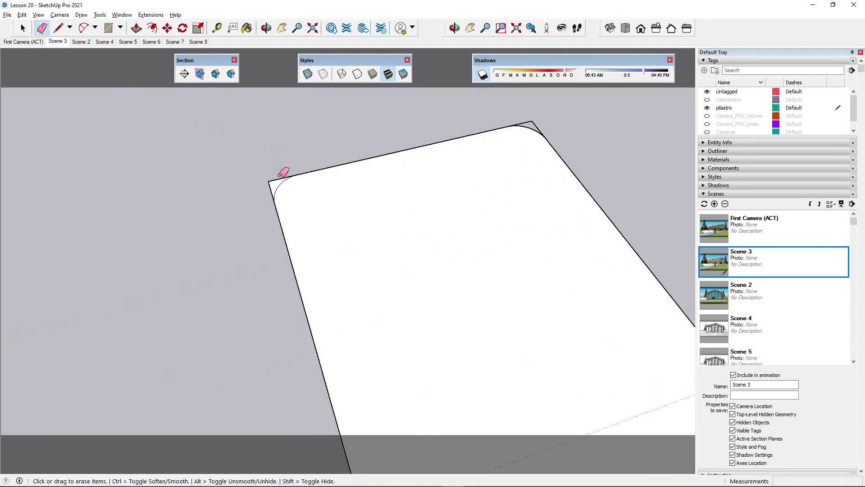
pyautogui.scroll(2, 280, 174)
pyautogui.moveTo(279, 175); pyautogui.dragTo(259, 217)
pyautogui.scroll(-2, 208, 233)
pyautogui.scroll(3, 455, 160)
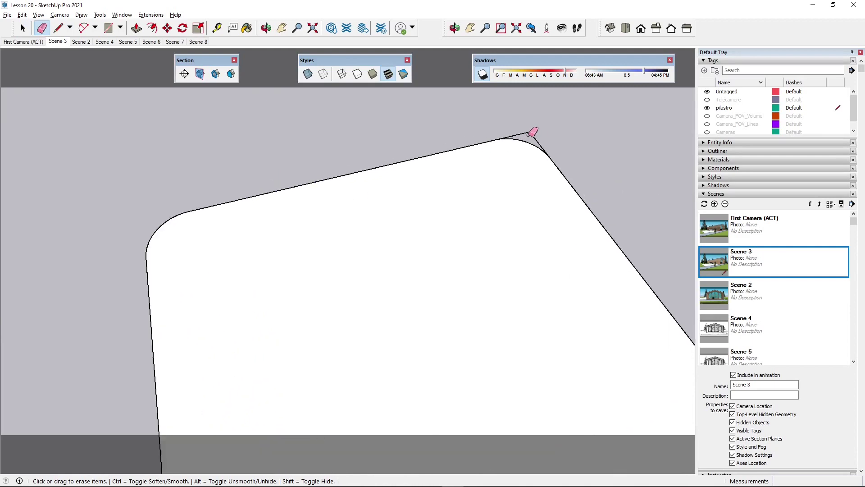
pyautogui.moveTo(531, 134)
pyautogui.mouseDown()
pyautogui.moveTo(515, 122)
pyautogui.moveTo(495, 127)
pyautogui.moveTo(527, 134)
pyautogui.mouseUp()
pyautogui.scroll(-6, 386, 116)
pyautogui.scroll(2, 555, 347)
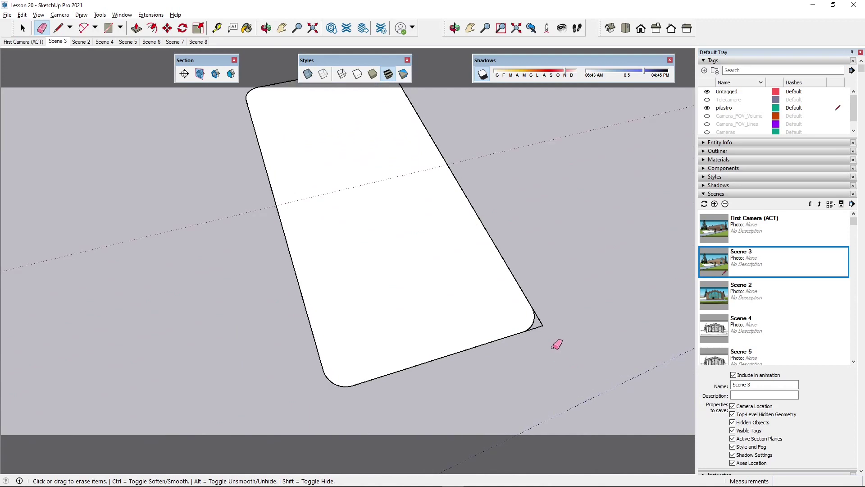
pyautogui.moveTo(548, 301); pyautogui.dragTo(537, 335)
pyautogui.scroll(2, 487, 352)
pyautogui.scroll(-2, 367, 347)
# Push/Pull the rounded rectangle's face upward into a tall pillar
pyautogui.moveTo(367, 347); pyautogui.dragTo(316, 293, button='middle')
pyautogui.press('p')
pyautogui.click(337, 351)
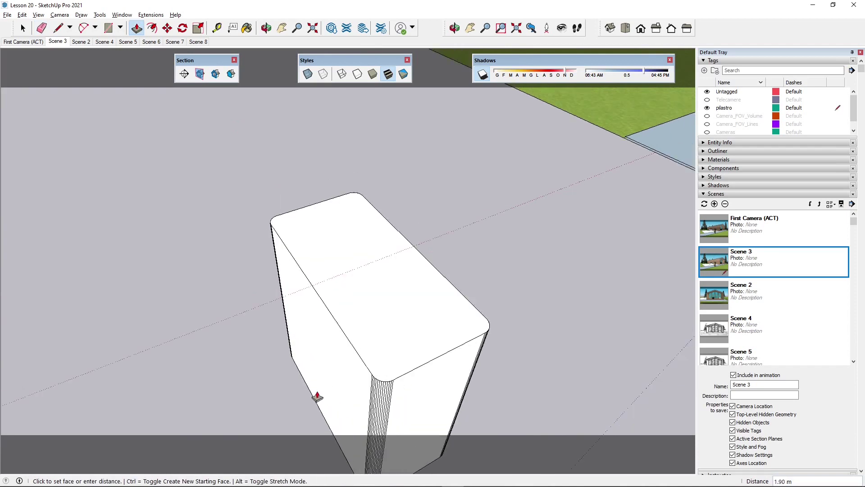
pyautogui.scroll(-5, 316, 398)
pyautogui.scroll(-1, 315, 300)
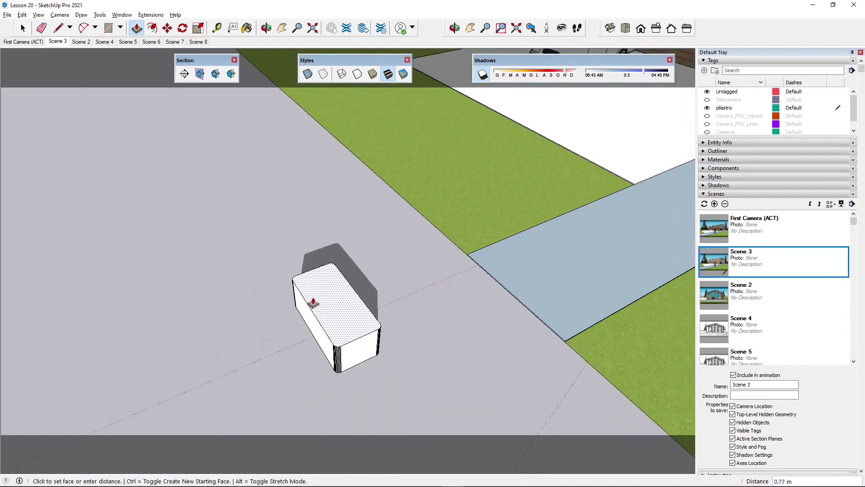
pyautogui.scroll(-2, 315, 303)
pyautogui.moveTo(380, 340); pyautogui.dragTo(309, 288, button='middle')
pyautogui.scroll(-2, 306, 296)
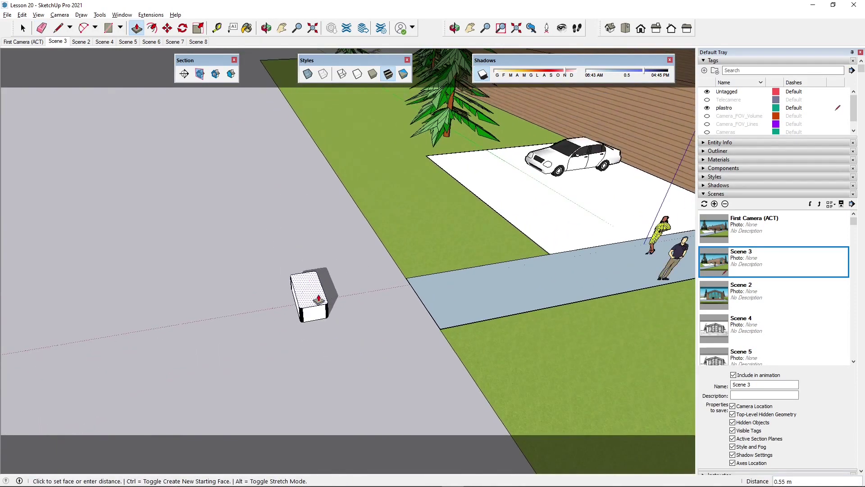
pyautogui.click(321, 120)
# Examine the extruded pillar and its rounded corners from several angles against the house and lawn
pyautogui.moveTo(298, 303); pyautogui.dragTo(198, 242, button='middle')
pyautogui.click(23, 28)
pyautogui.scroll(5, 272, 105)
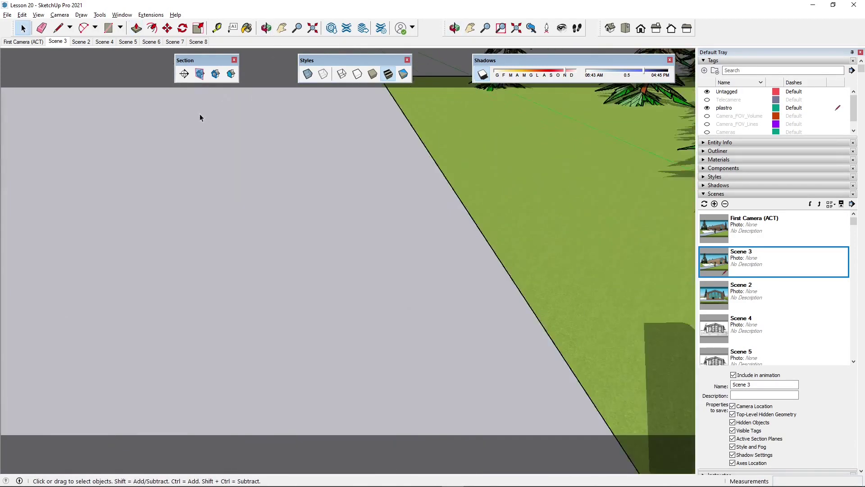
pyautogui.scroll(-5, 142, 142)
pyautogui.moveTo(126, 216); pyautogui.dragTo(308, 157, button='middle')
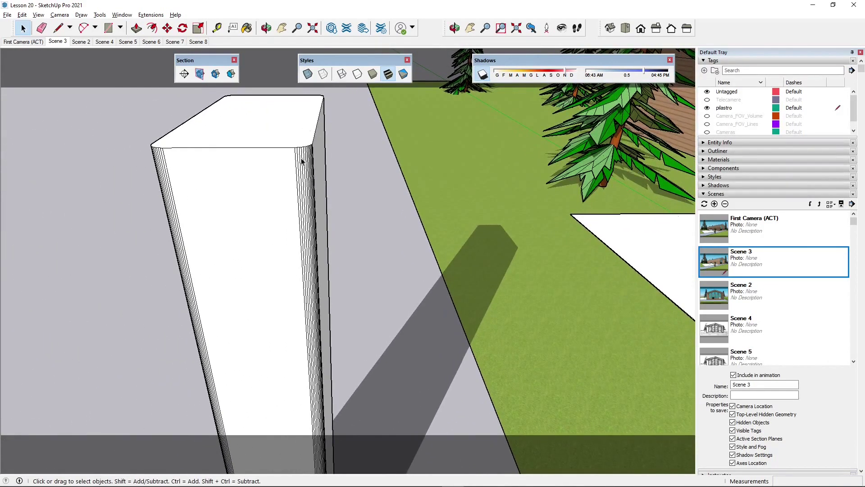
pyautogui.moveTo(180, 260); pyautogui.dragTo(295, 232, button='middle')
pyautogui.scroll(-8, 162, 185)
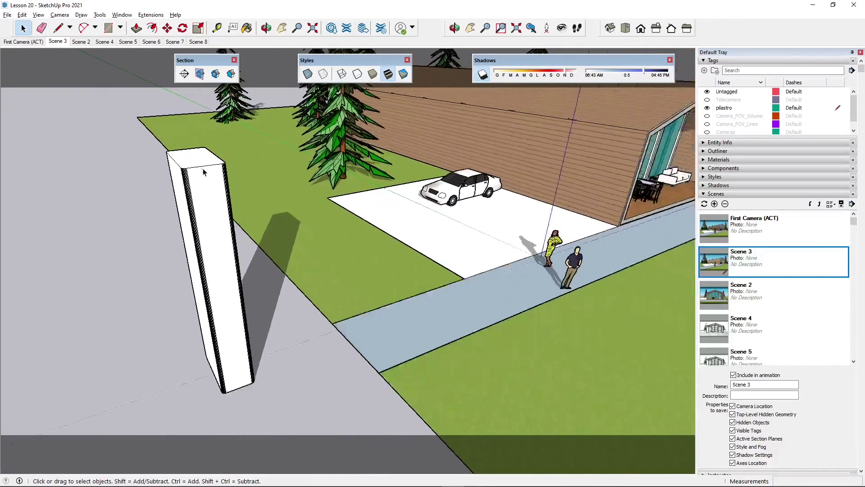
pyautogui.keyDown('shift'); pyautogui.moveTo(346, 255); pyautogui.dragTo(316, 329, button='middle'); pyautogui.keyUp('shift')
pyautogui.scroll(2, 270, 199)
# Select the entire pillar geometry and start making it a component with the definition name "Pillar"
pyautogui.click(272, 146)
pyautogui.moveTo(347, 263); pyautogui.dragTo(209, 266, button='middle')
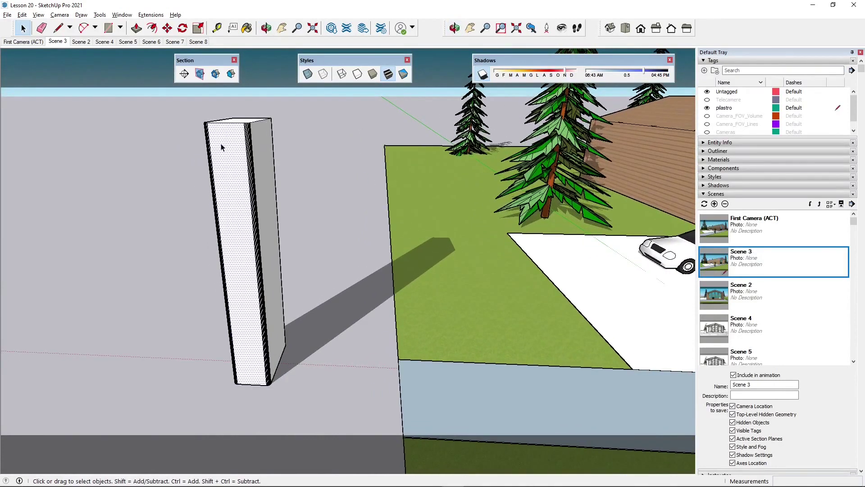
pyautogui.tripleClick(221, 147)
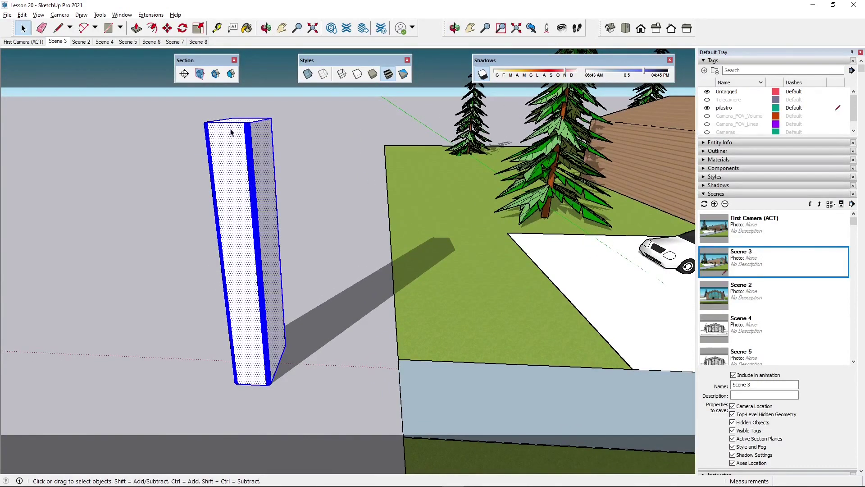
pyautogui.click(216, 154)
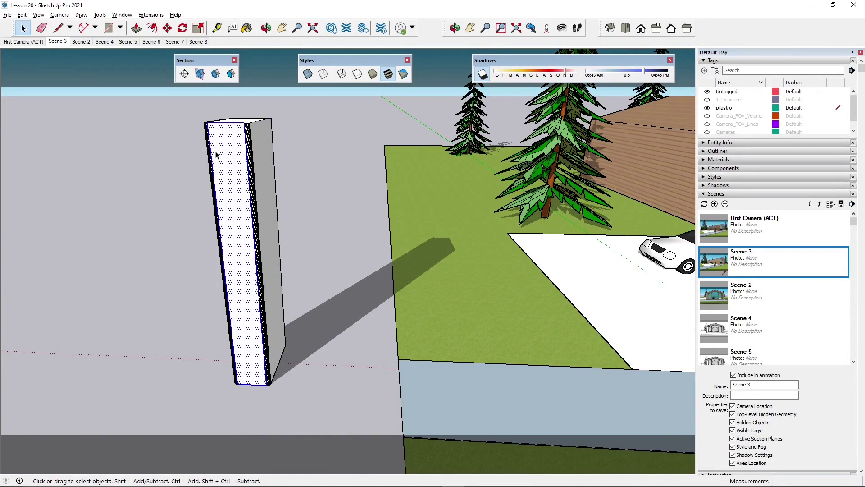
pyautogui.tripleClick(218, 153)
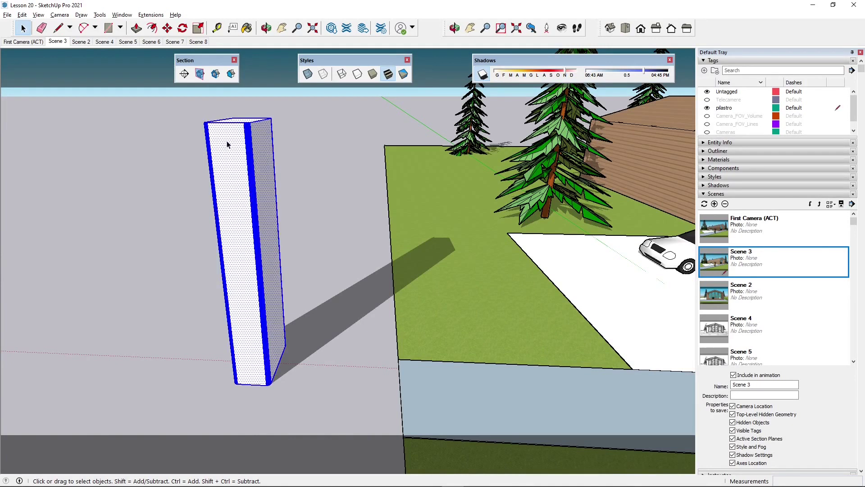
pyautogui.rightClick(228, 144)
pyautogui.click(264, 212)
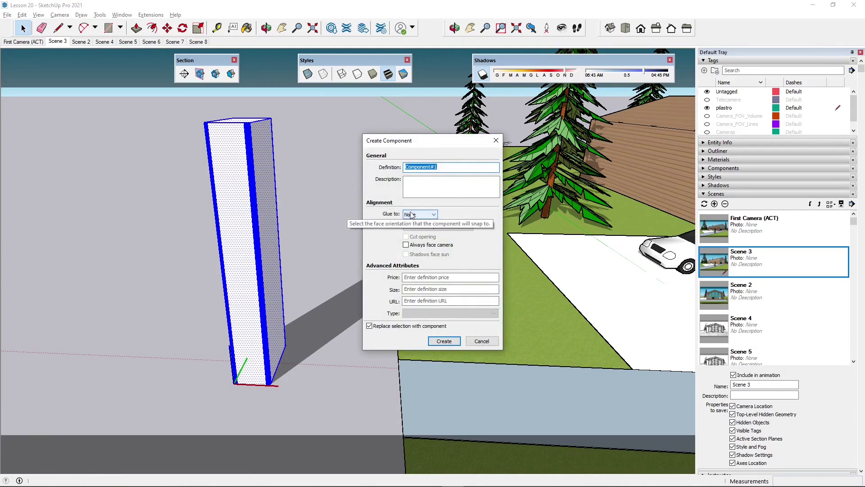
pyautogui.write('Pl')
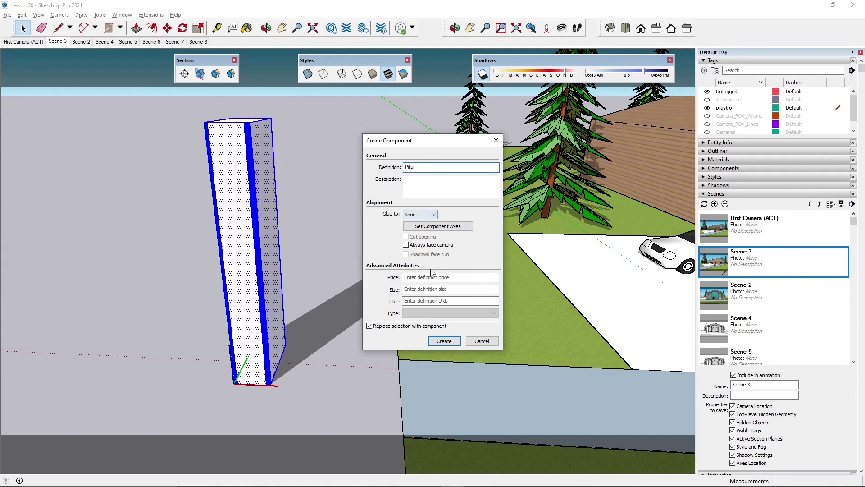
pyautogui.click(422, 182)
pyautogui.moveTo(422, 140); pyautogui.dragTo(386, 128)
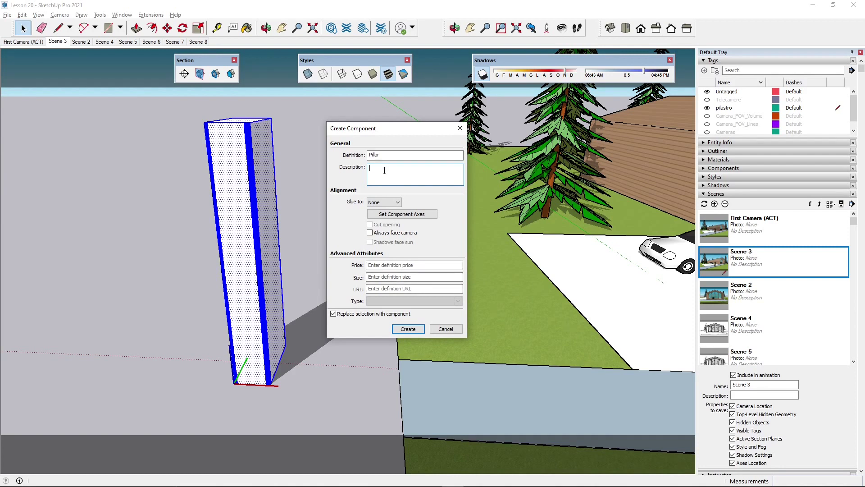
pyautogui.click(376, 265)
pyautogui.write('1000')
pyautogui.click(403, 278)
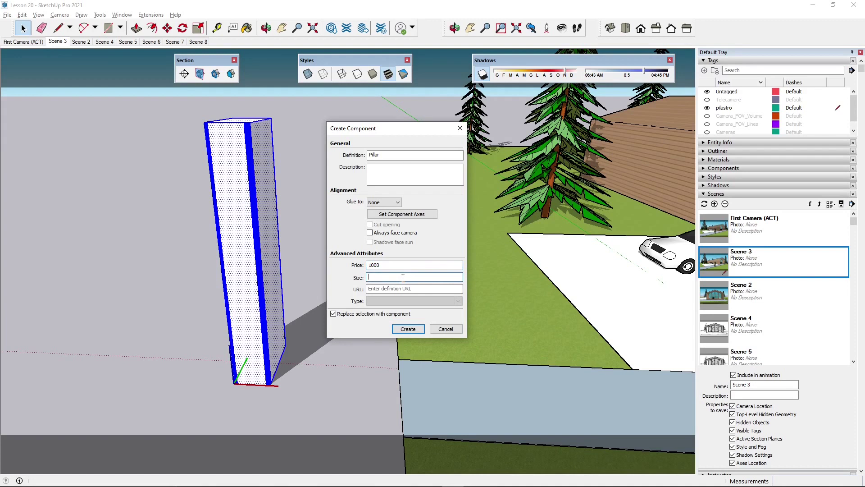
pyautogui.write('10mx')
pyautogui.write('0,3 x 0,2')
pyautogui.click(366, 289)
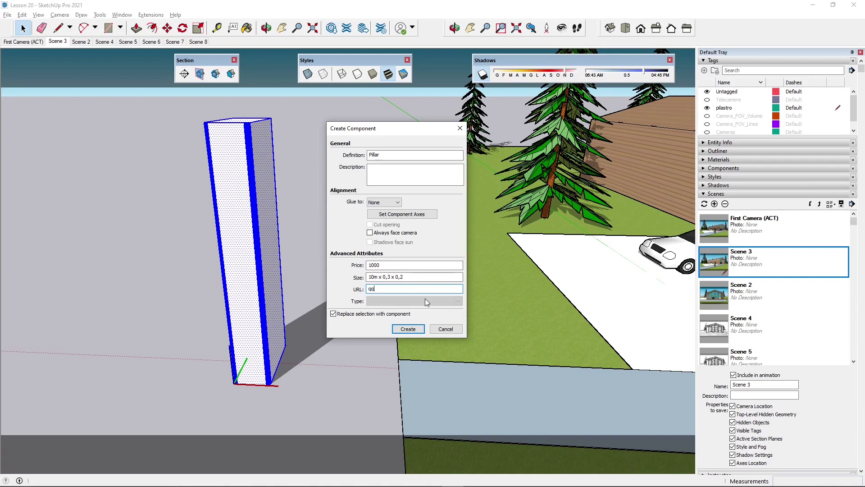
pyautogui.write('www.whateverpillarthing.com')
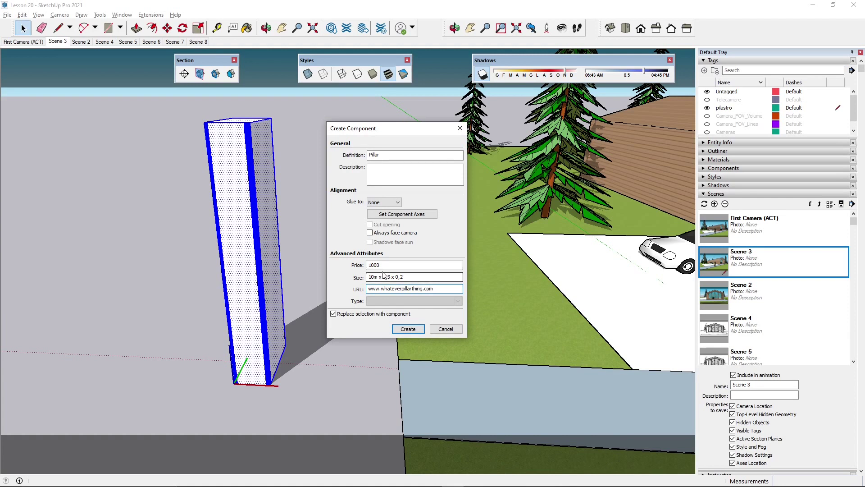
pyautogui.click(408, 329)
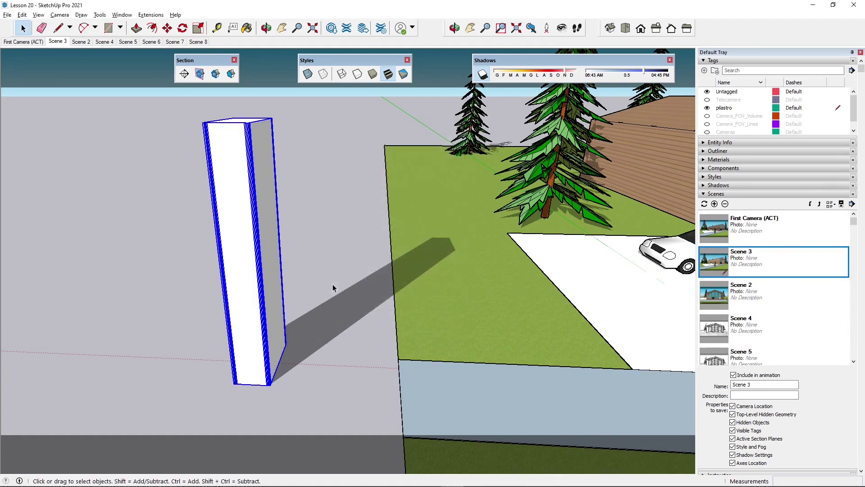
# Copy the pillar component and paste a second instance on the ground, on the side of the original away from the lawn
pyautogui.click(291, 150)
pyautogui.scroll(-6, 358, 153)
pyautogui.moveTo(357, 152); pyautogui.dragTo(329, 163, button='middle')
pyautogui.scroll(3, 328, 163)
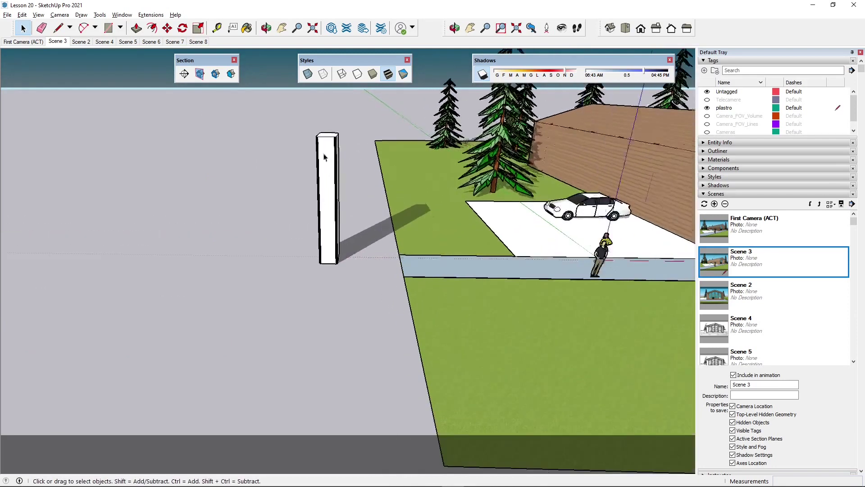
pyautogui.scroll(1, 324, 157)
pyautogui.click(324, 158)
pyautogui.hotkey('ctrl', 'c')
pyautogui.hotkey('ctrl', 'v')
pyautogui.scroll(1, 270, 302)
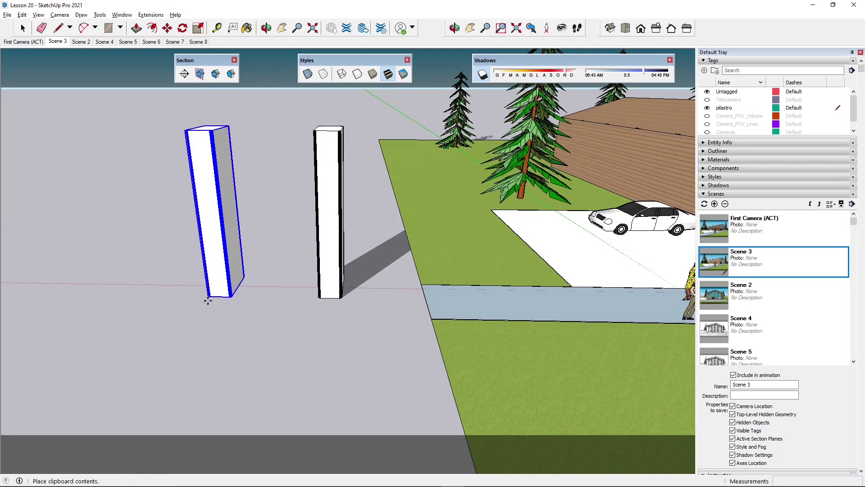
pyautogui.click(208, 300)
pyautogui.press('space')
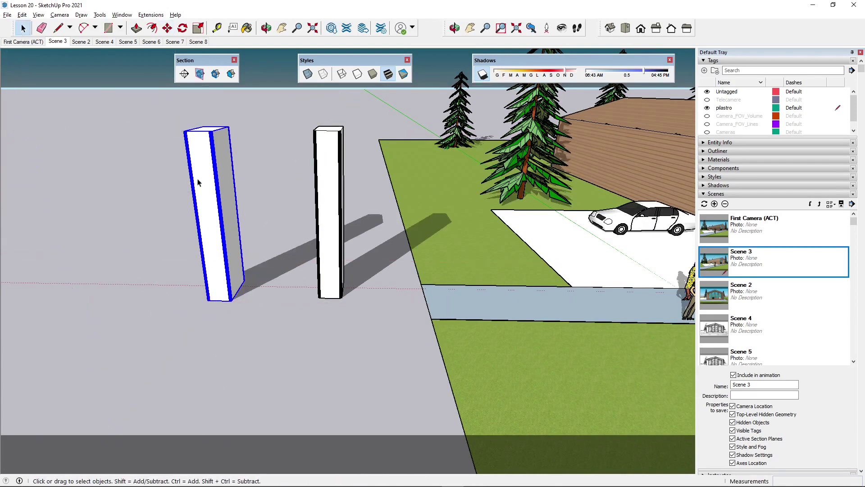
# Edit the copied pillar component and move its top upward to make both instances taller
pyautogui.doubleClick(200, 175)
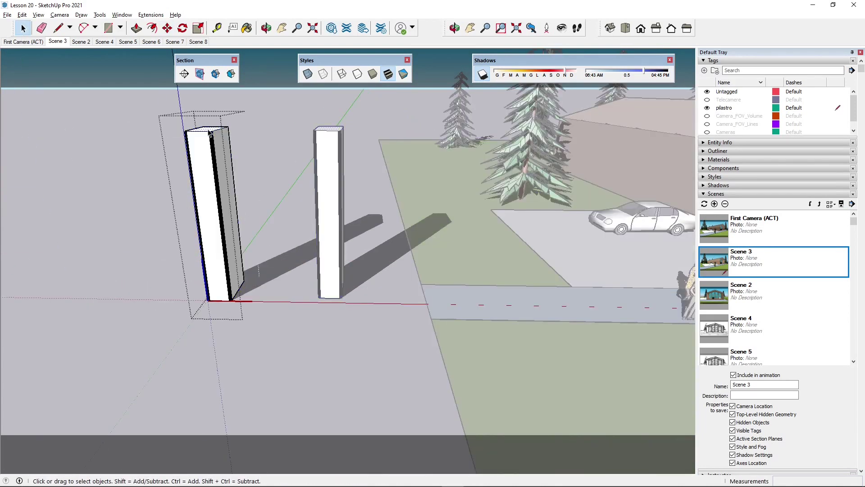
pyautogui.click(167, 28)
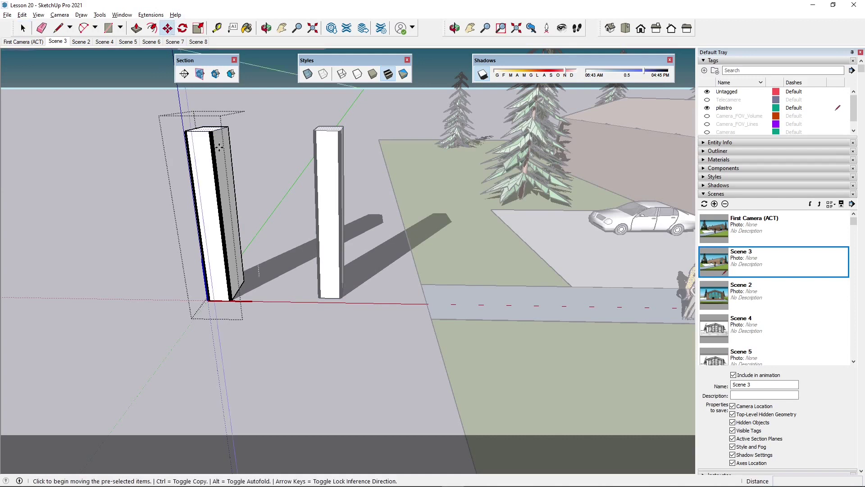
pyautogui.click(207, 129)
pyautogui.click(204, 107)
pyautogui.press('space')
pyautogui.click(82, 158)
pyautogui.moveTo(82, 158); pyautogui.dragTo(451, 190, button='middle')
pyautogui.moveTo(209, 251); pyautogui.dragTo(355, 97, button='middle')
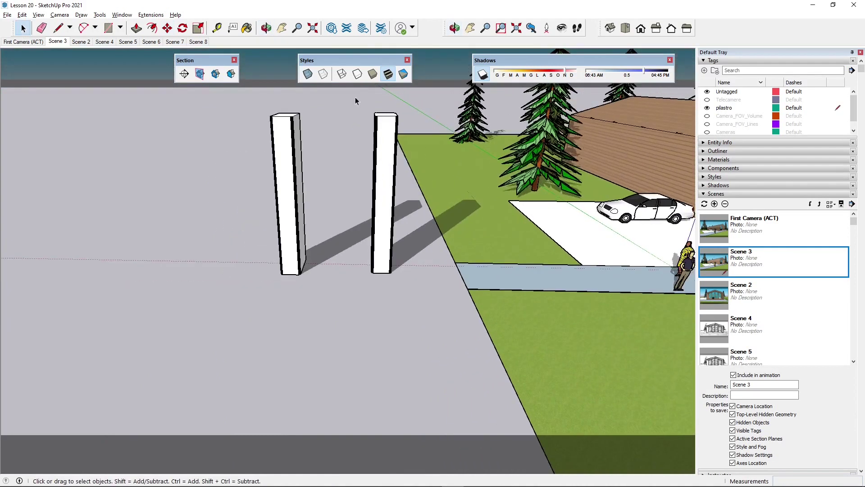
# Copy the pillar again and paste a third instance in the row, farther from the lawn
pyautogui.click(286, 149)
pyautogui.moveTo(286, 149); pyautogui.dragTo(336, 188, button='middle')
pyautogui.hotkey('ctrl', 'c')
pyautogui.hotkey('ctrl', 'v')
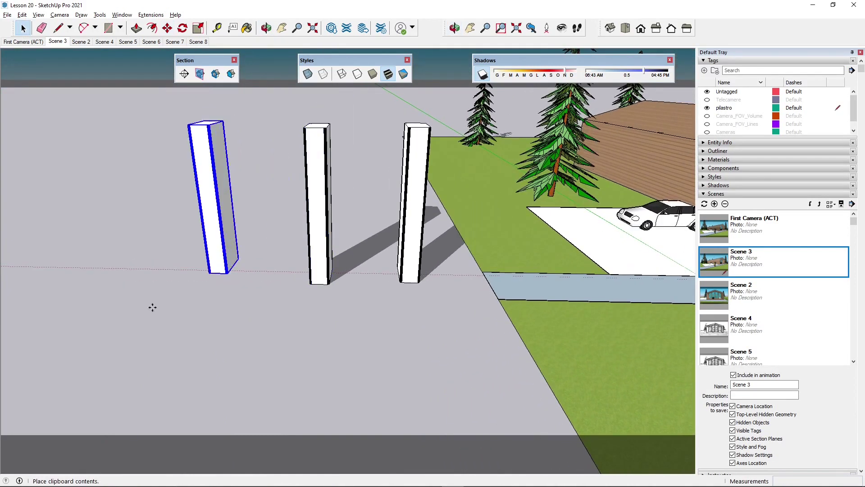
pyautogui.click(141, 311)
pyautogui.moveTo(334, 298); pyautogui.dragTo(432, 299, button='middle')
pyautogui.click(23, 28)
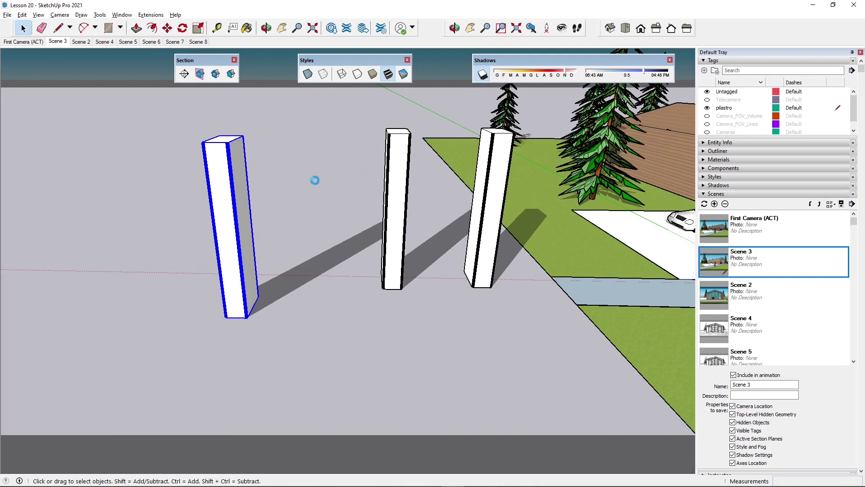
# Make the third pillar a unique component and set its tag to pilastro in its entity information
pyautogui.rightClick(227, 161)
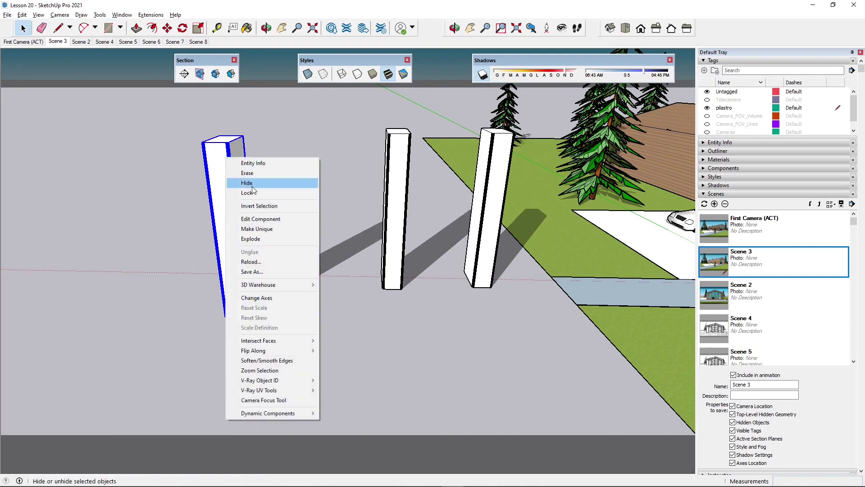
pyautogui.click(263, 234)
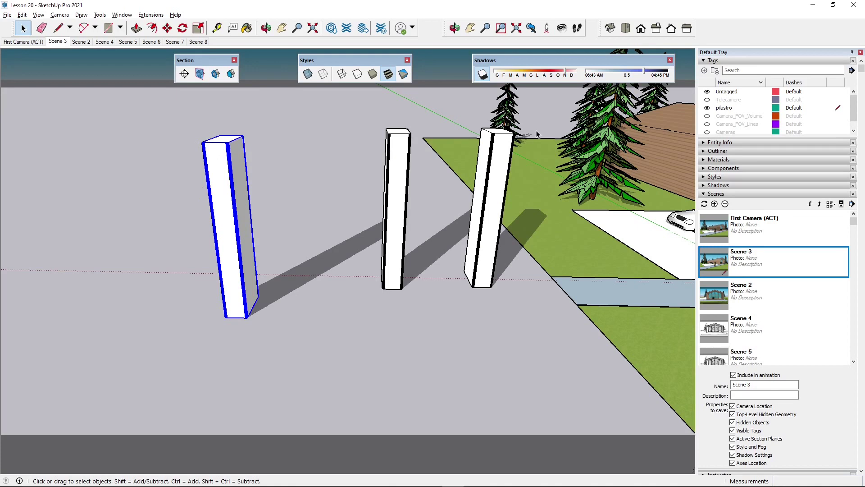
pyautogui.click(750, 141)
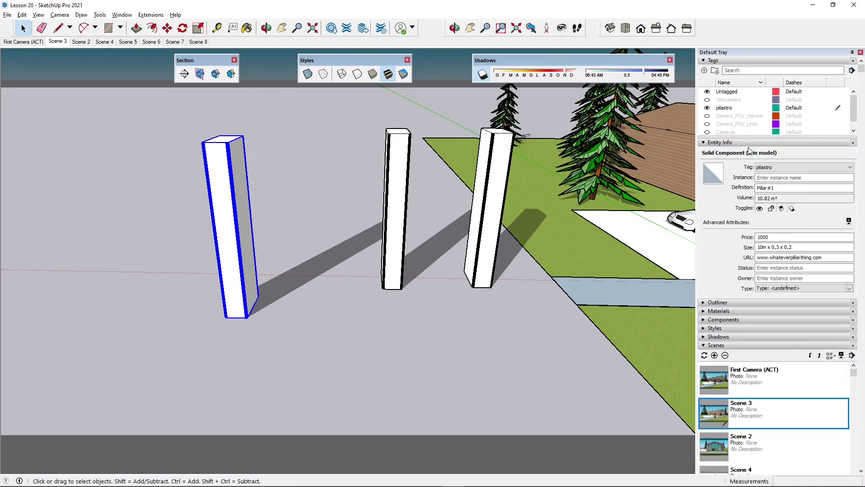
pyautogui.click(769, 169)
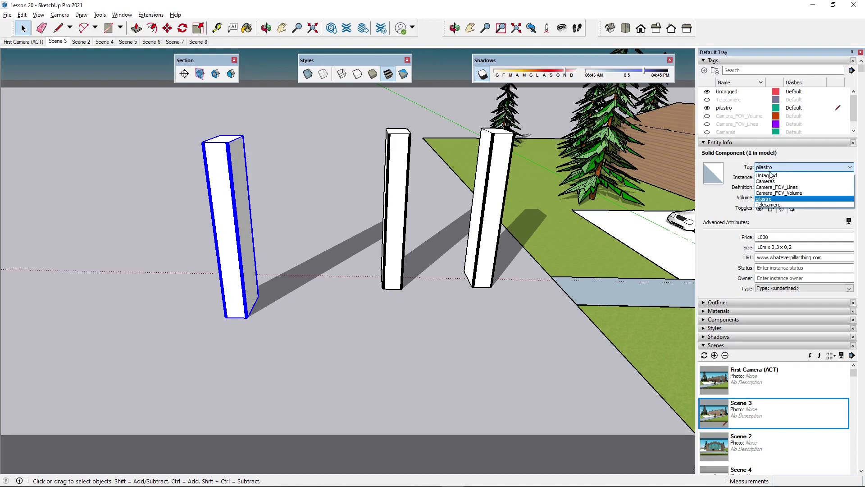
pyautogui.click(769, 198)
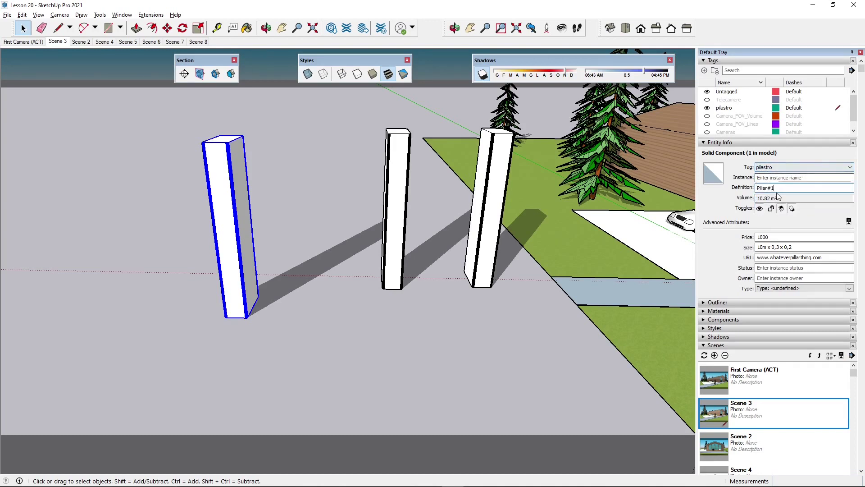
# Rename the unique pillar's component definition as "Higher Column"
pyautogui.click(767, 188)
pyautogui.write('Pi')
pyautogui.press('BackSpace')
pyautogui.press('BackSpace')
pyautogui.press('BackSpace')
pyautogui.press('BackSpace')
pyautogui.press('BackSpace')
pyautogui.press('BackSpace')
pyautogui.press('BackSpace')
pyautogui.press('BackSpace')
pyautogui.press('BackSpace')
pyautogui.press('BackSpace')
pyautogui.press('BackSpace')
pyautogui.press('BackSpace')
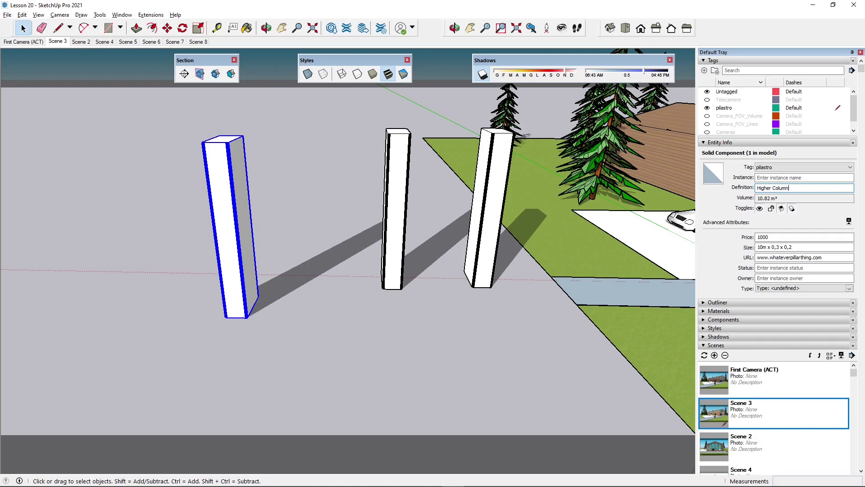
pyautogui.click(282, 142)
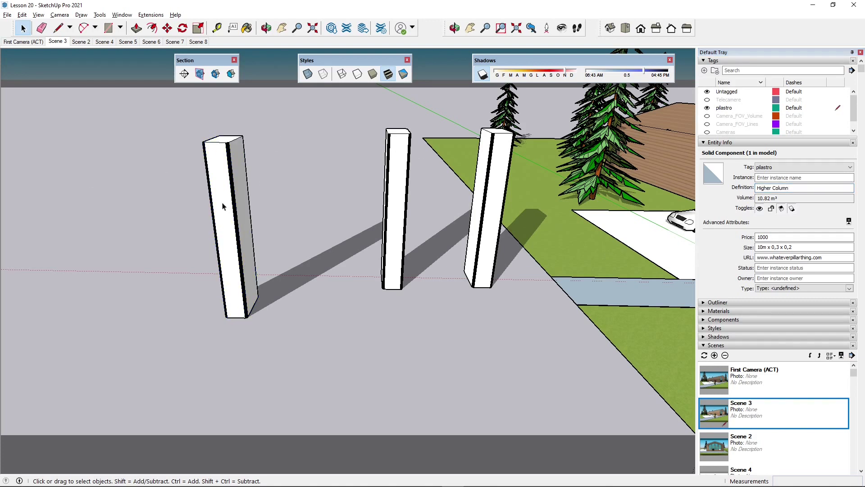
# Edit the Higher Column component and move its top face upward so that only this column becomes taller
pyautogui.doubleClick(238, 173)
pyautogui.moveTo(250, 219); pyautogui.dragTo(259, 234, button='middle')
pyautogui.click(229, 161)
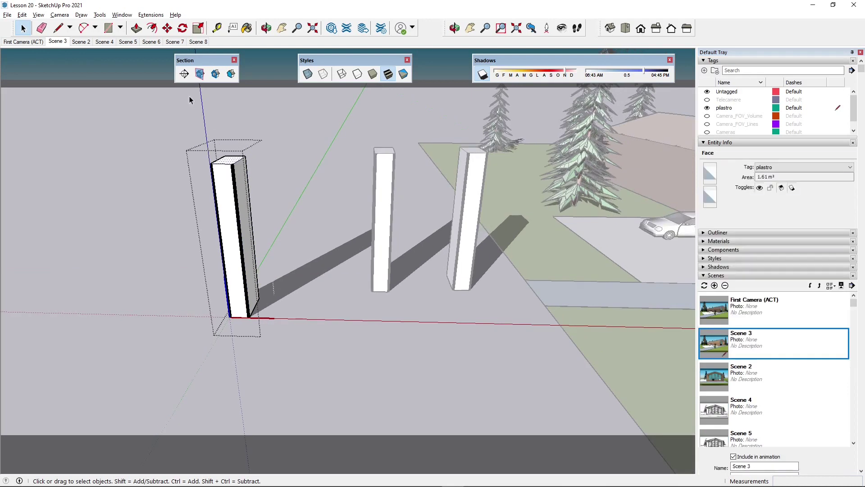
pyautogui.click(168, 29)
pyautogui.click(235, 158)
pyautogui.scroll(-2, 239, 185)
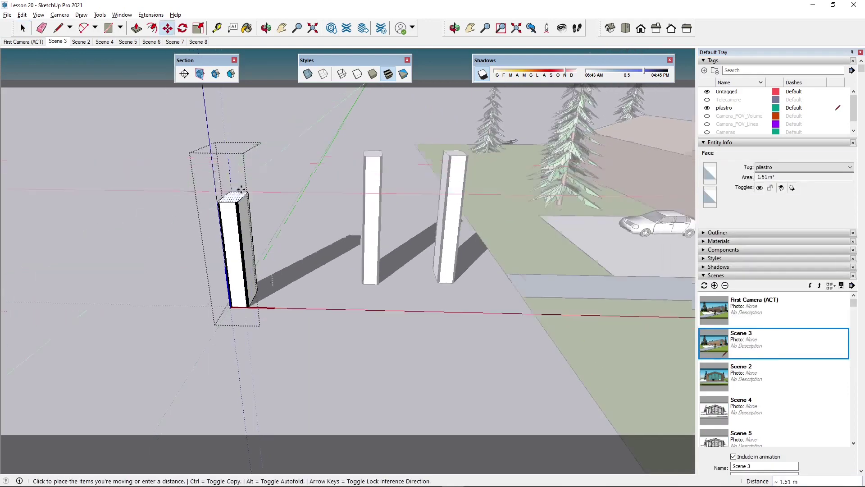
pyautogui.click(233, 97)
pyautogui.press('space')
pyautogui.click(356, 194)
pyautogui.scroll(2, 291, 219)
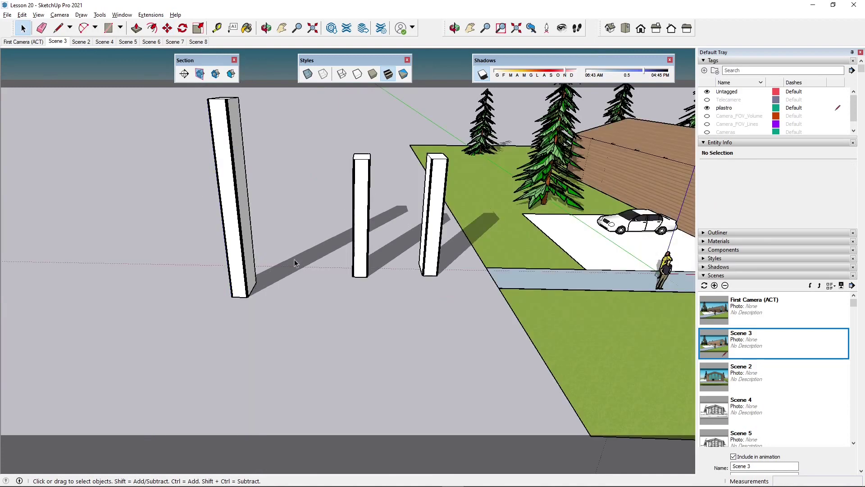
# Select the Higher Column and examine its entity information and its height next to the other two pillars
pyautogui.moveTo(312, 293); pyautogui.dragTo(291, 230, button='middle')
pyautogui.click(214, 198)
pyautogui.scroll(-3, 226, 196)
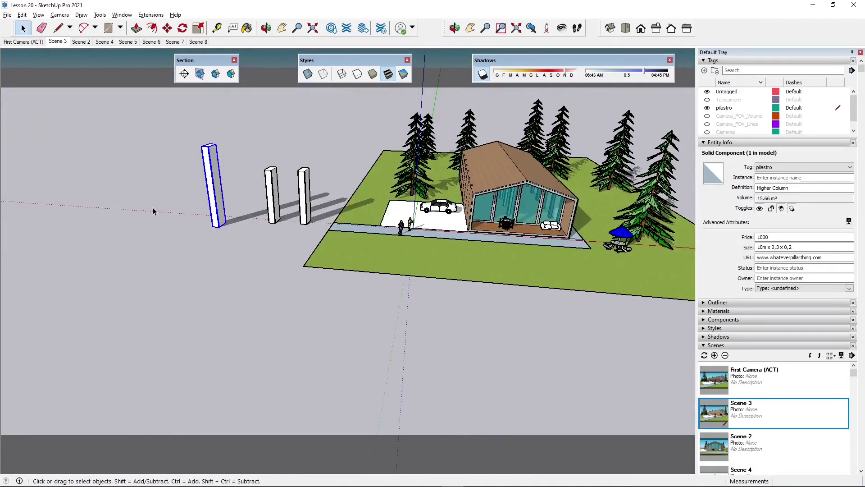
pyautogui.scroll(2, 285, 220)
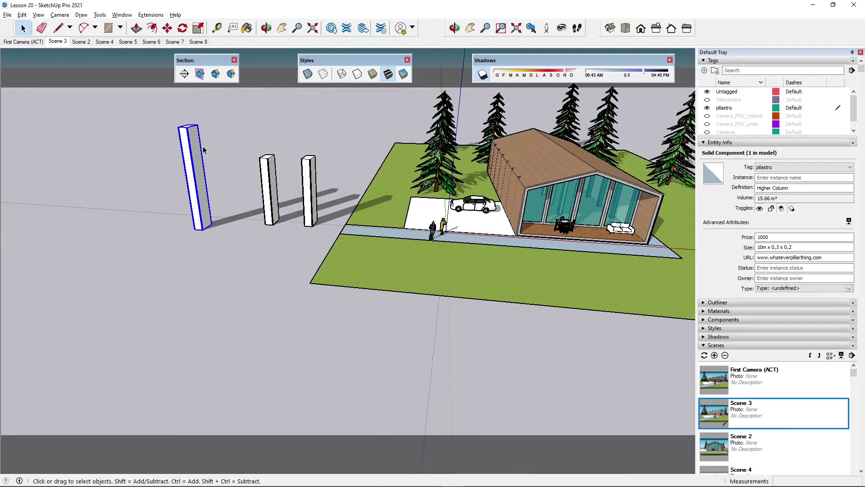
pyautogui.scroll(2, 235, 157)
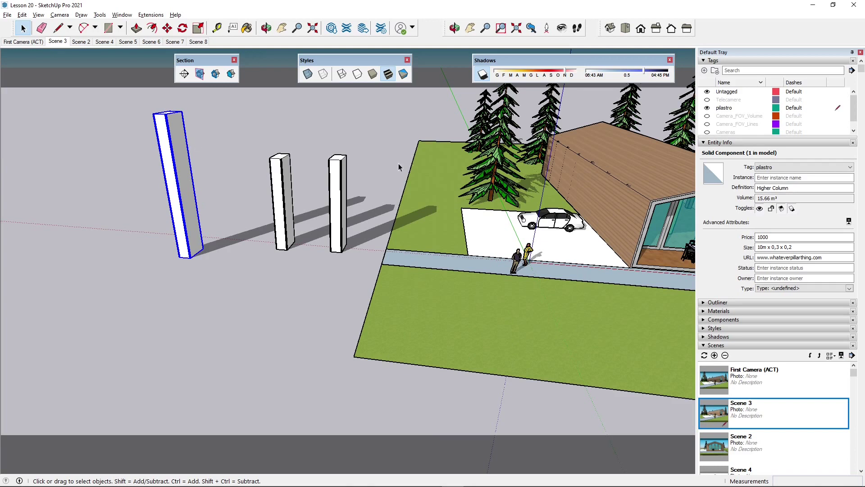
# Examine the entity information of the two shorter pillars and compare them with the Higher Column from several angles
pyautogui.click(285, 181)
pyautogui.click(339, 212)
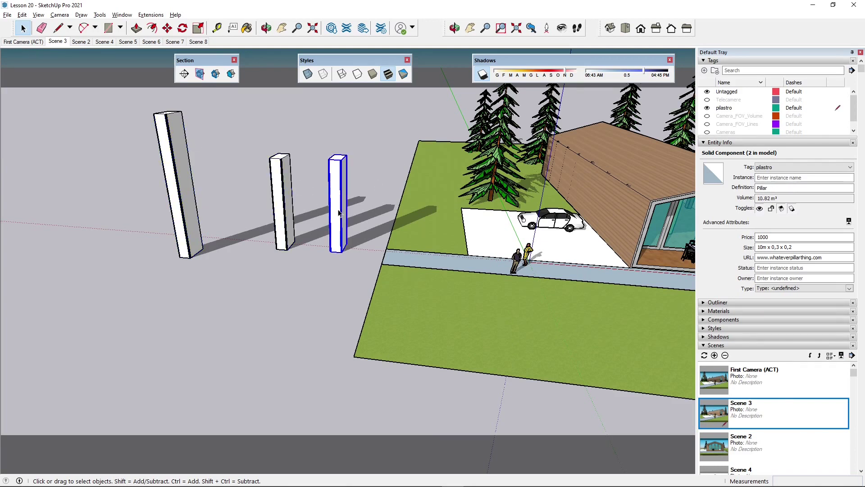
pyautogui.click(224, 180)
pyautogui.moveTo(170, 224); pyautogui.dragTo(203, 228, button='middle')
pyautogui.scroll(1, 226, 232)
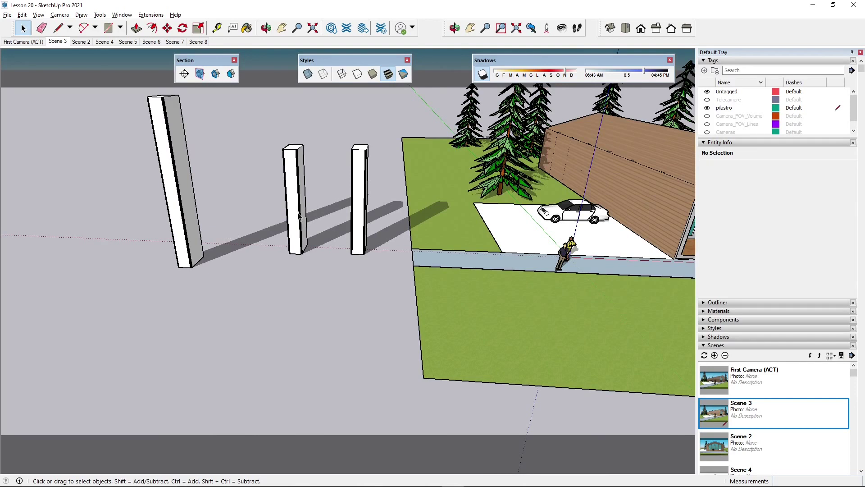
pyautogui.moveTo(300, 217); pyautogui.dragTo(294, 224, button='middle')
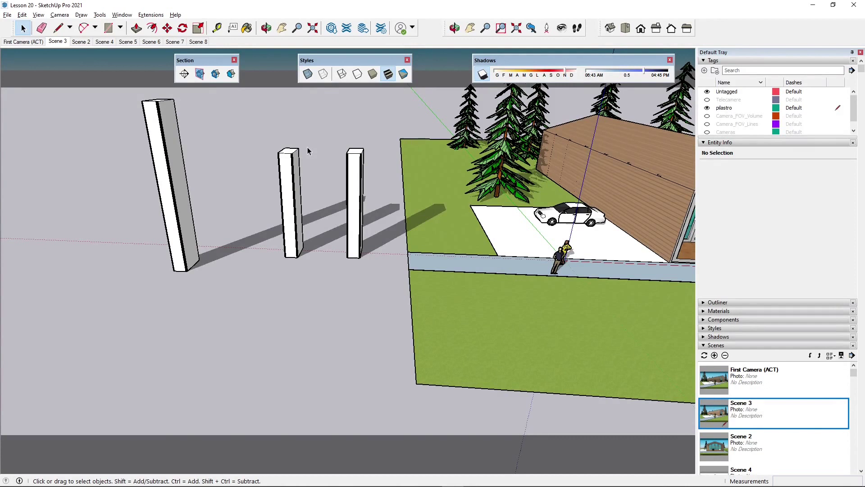
pyautogui.moveTo(308, 151); pyautogui.dragTo(256, 289, button='middle')
pyautogui.scroll(2, 124, 239)
# Copy the Higher Column along the green axis at a distance of 8
pyautogui.click(157, 291)
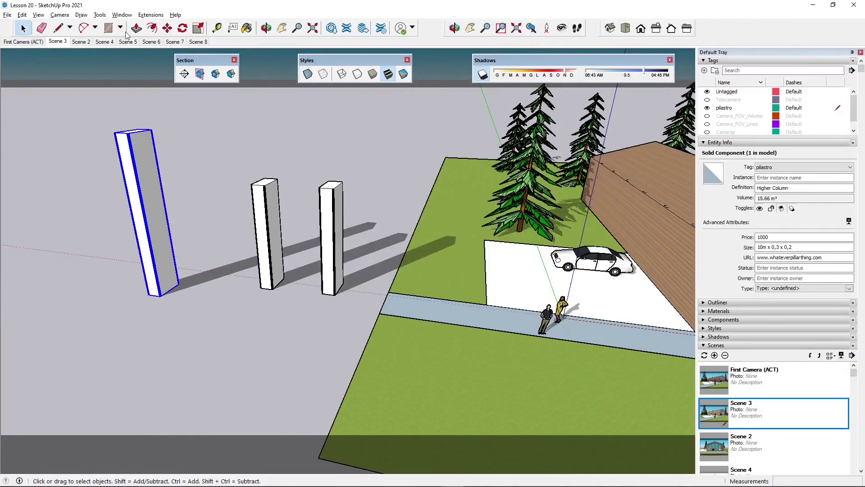
pyautogui.click(167, 28)
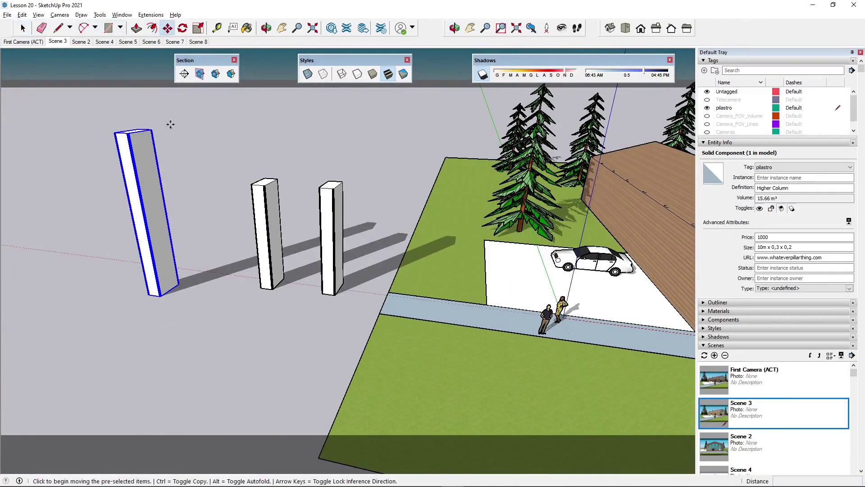
pyautogui.click(157, 296)
pyautogui.press('ctrl')
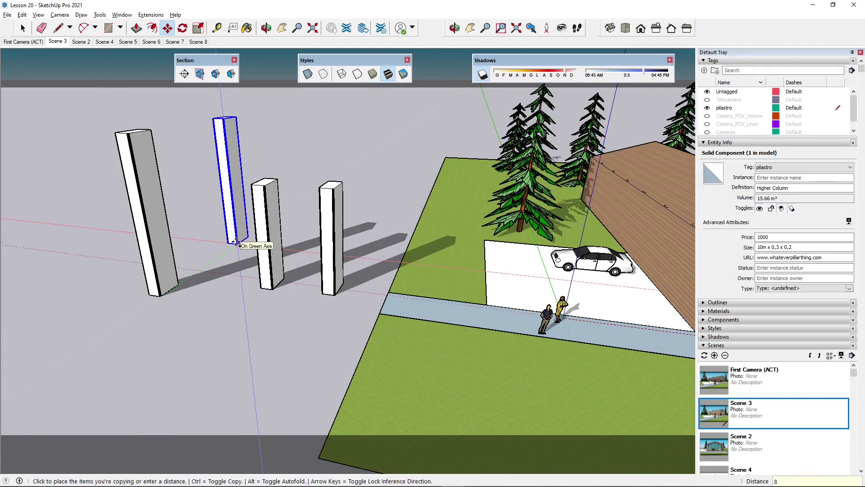
pyautogui.press('Return')
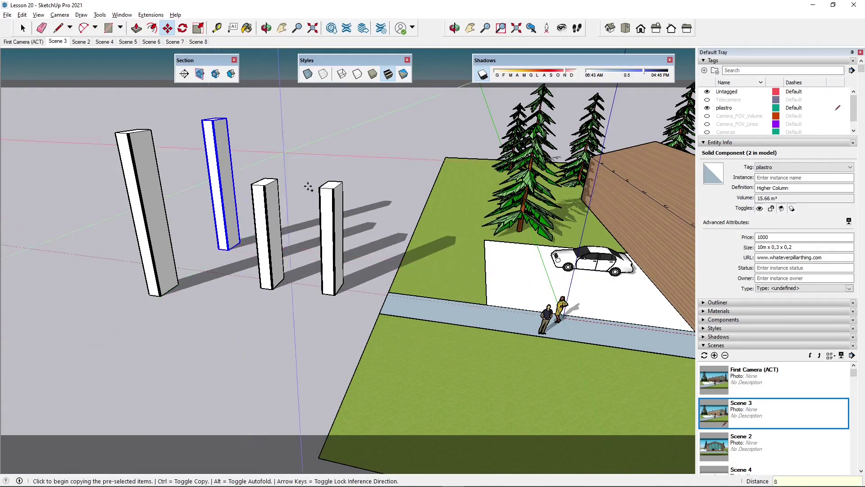
# Multiply the column copy with 7x into an evenly spaced row and clear the selection
pyautogui.moveTo(308, 190); pyautogui.dragTo(134, 291, button='middle')
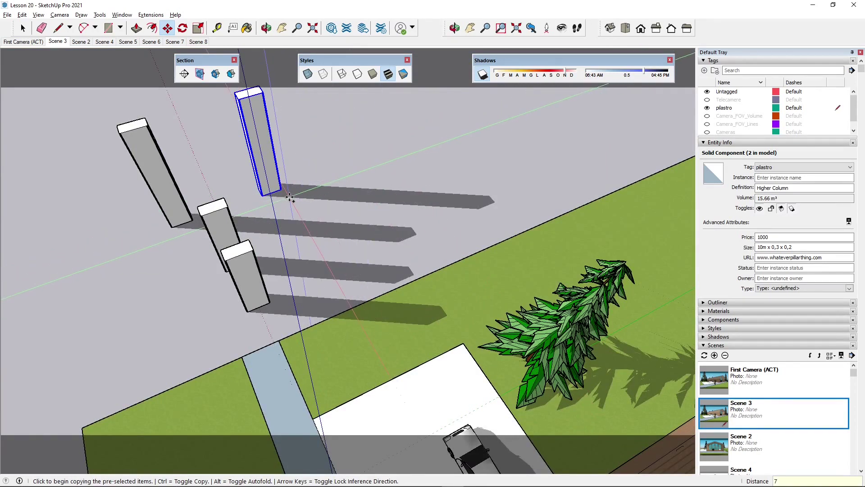
pyautogui.press('Return')
pyautogui.press('Escape')
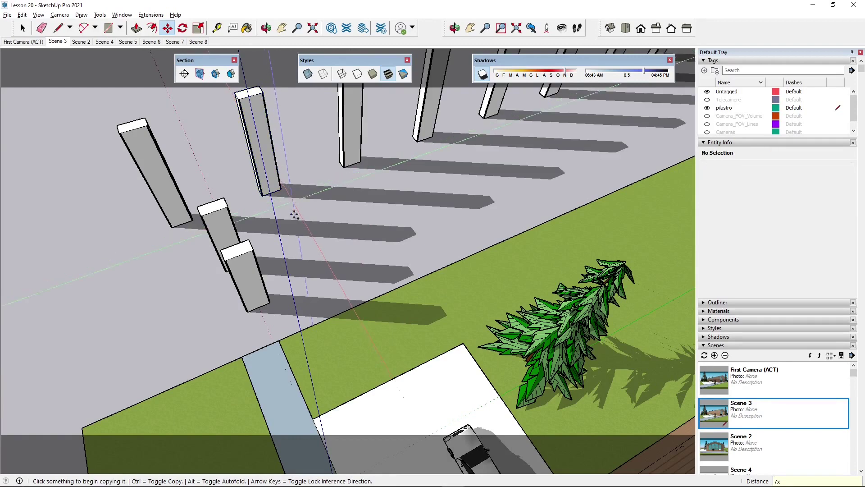
# Inspect the row of Higher Columns beside the house from different angles
pyautogui.scroll(-2, 295, 231)
pyautogui.moveTo(299, 240); pyautogui.dragTo(417, 144, button='middle')
pyautogui.scroll(-3, 319, 210)
pyautogui.scroll(8, 449, 289)
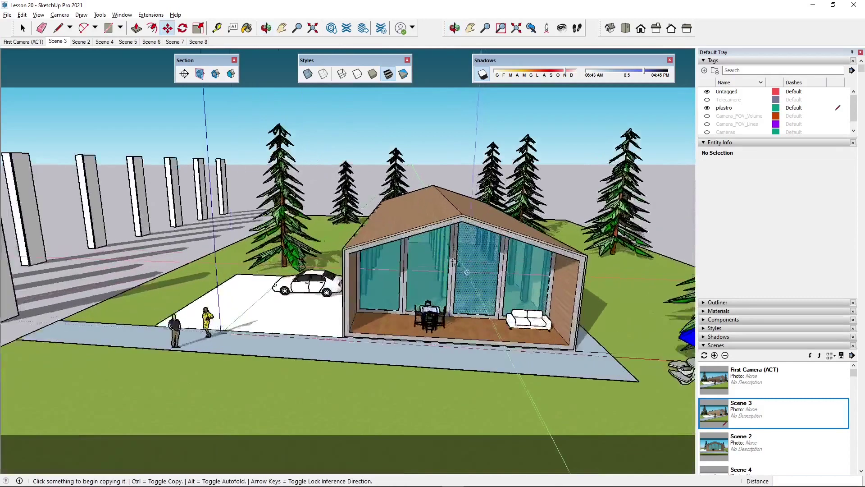
pyautogui.moveTo(421, 235); pyautogui.dragTo(350, 216, button='middle')
pyautogui.scroll(-4, 408, 307)
pyautogui.keyDown('shift'); pyautogui.moveTo(194, 272); pyautogui.dragTo(374, 345, button='middle'); pyautogui.keyUp('shift')
pyautogui.click(23, 29)
pyautogui.moveTo(471, 185); pyautogui.dragTo(481, 186, button='middle')
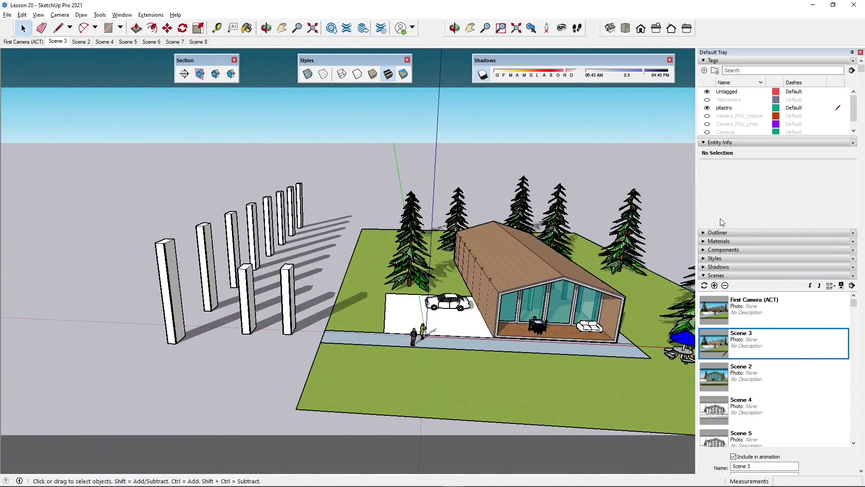
# Show the model's object hierarchy and select all Higher Column instances in it to locate them in the model
pyautogui.click(708, 143)
pyautogui.click(713, 152)
pyautogui.click(734, 205)
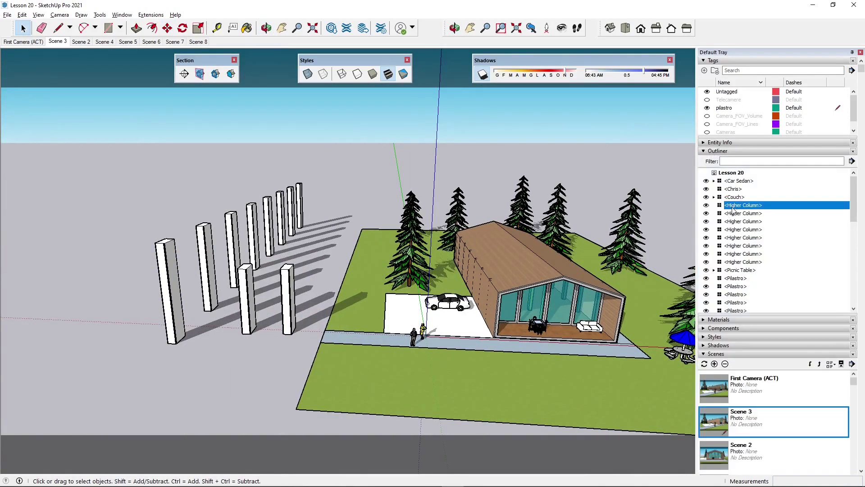
pyautogui.keyDown('shift'); pyautogui.click(741, 261); pyautogui.keyUp('shift')
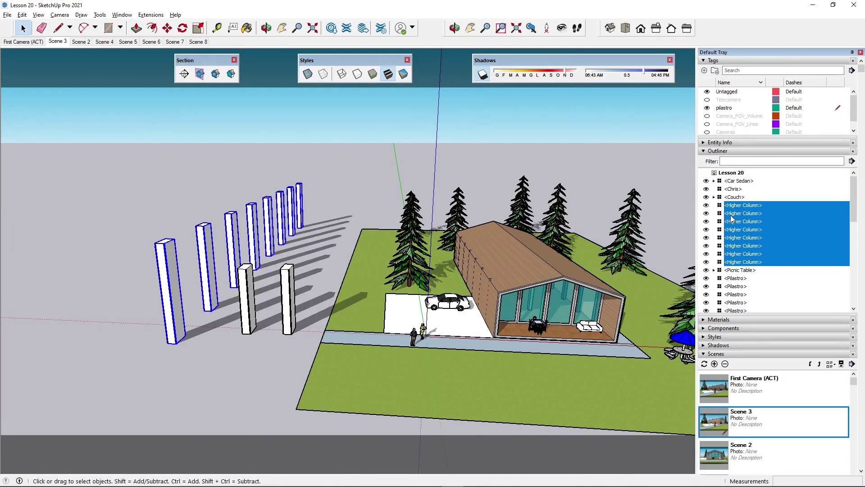
pyautogui.moveTo(518, 292); pyautogui.dragTo(478, 242, button='middle')
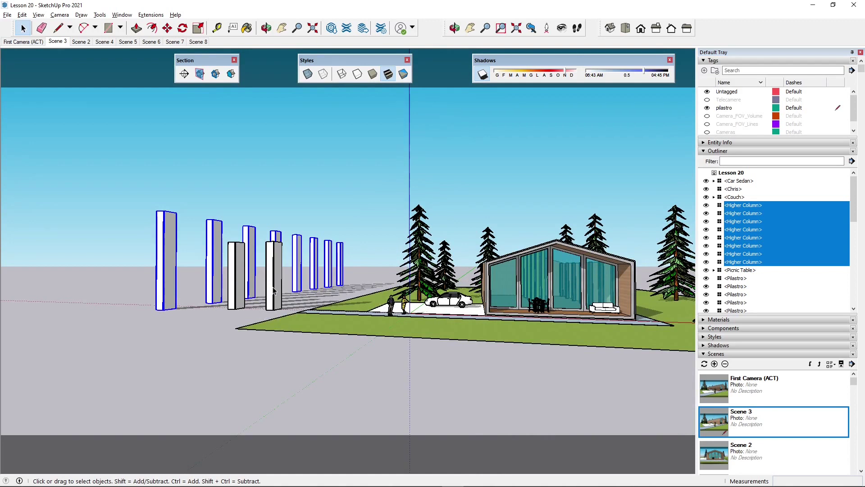
# Select all the free-standing pillars and columns beside the lawn and delete them
pyautogui.moveTo(270, 226); pyautogui.dragTo(170, 179, button='middle')
pyautogui.moveTo(98, 146); pyautogui.dragTo(323, 390)
pyautogui.moveTo(279, 382); pyautogui.dragTo(272, 383, button='middle')
pyautogui.press('Delete')
# Select all Pilastro instances in the object hierarchy to see where they stand in the house
pyautogui.moveTo(483, 336); pyautogui.dragTo(444, 305, button='middle')
pyautogui.scroll(3, 537, 297)
pyautogui.moveTo(537, 298); pyautogui.dragTo(507, 294, button='middle')
pyautogui.scroll(-2, 733, 220)
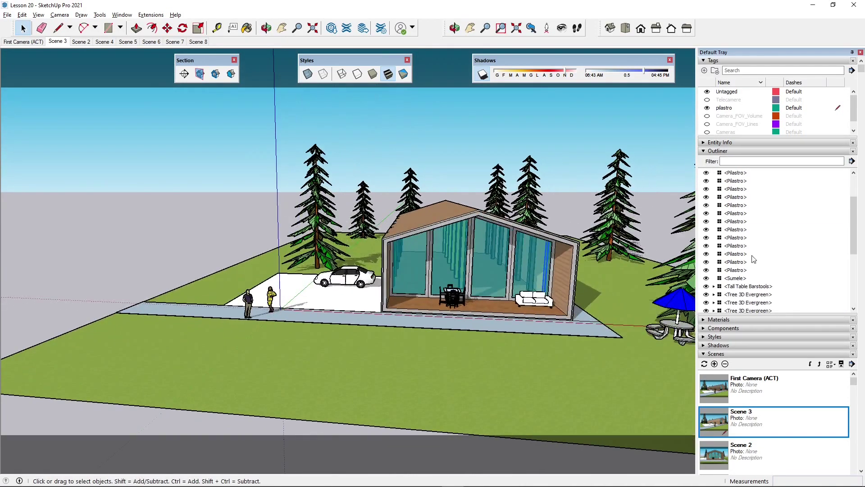
pyautogui.keyDown('shift'); pyautogui.click(744, 270); pyautogui.keyUp('shift')
pyautogui.scroll(2, 745, 238)
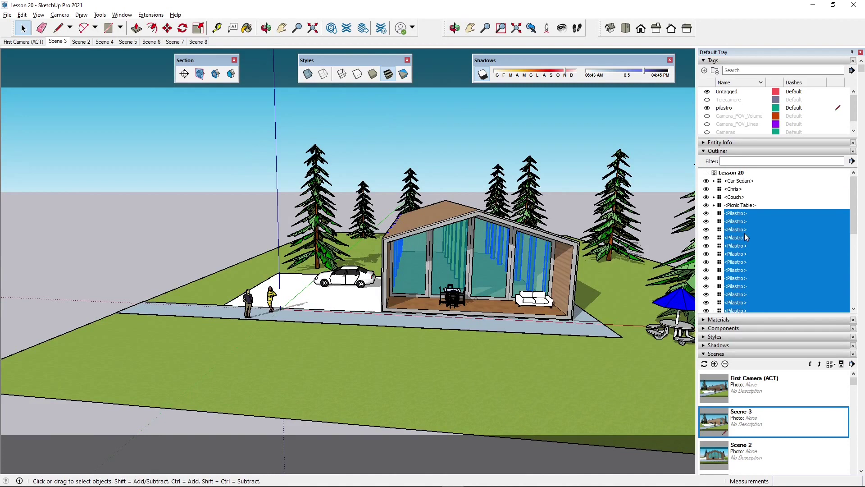
pyautogui.scroll(-4, 744, 231)
pyautogui.scroll(-5, 748, 257)
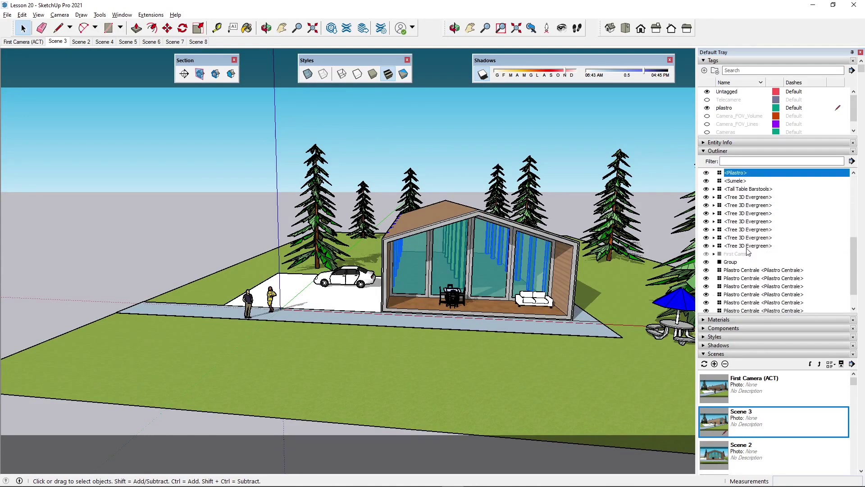
# Select all Pilastro Centrale instances in the object hierarchy, check other components such as Tree 3D Evergreen, and clear the selection
pyautogui.click(749, 195)
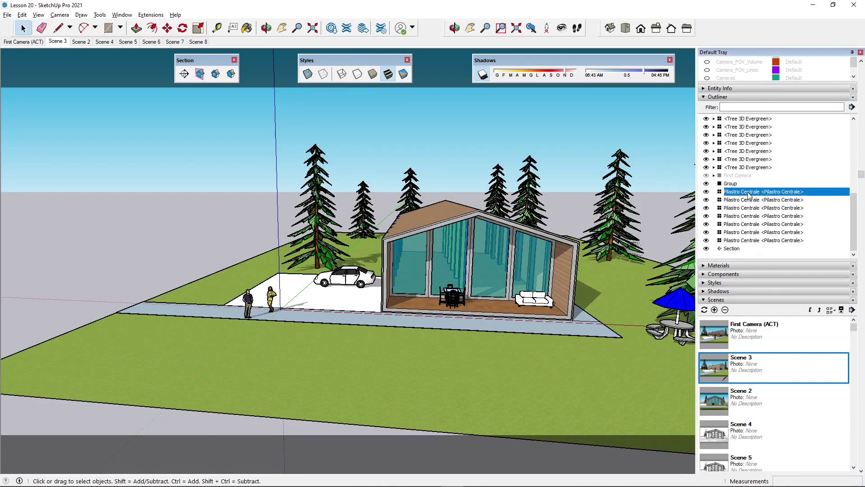
pyautogui.keyDown('shift'); pyautogui.click(759, 240); pyautogui.keyUp('shift')
pyautogui.scroll(3, 755, 225)
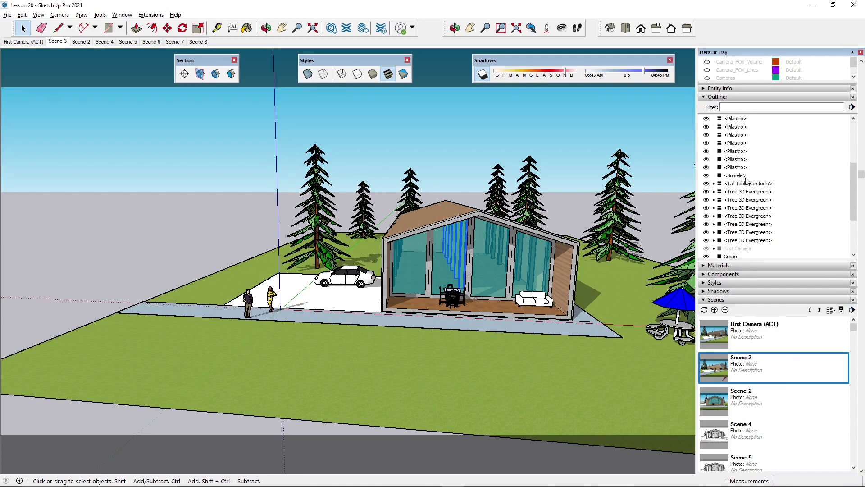
pyautogui.click(747, 193)
pyautogui.scroll(2, 743, 178)
pyautogui.click(740, 159)
pyautogui.scroll(3, 737, 160)
pyautogui.click(183, 257)
pyautogui.moveTo(183, 257); pyautogui.dragTo(140, 382, button='middle')
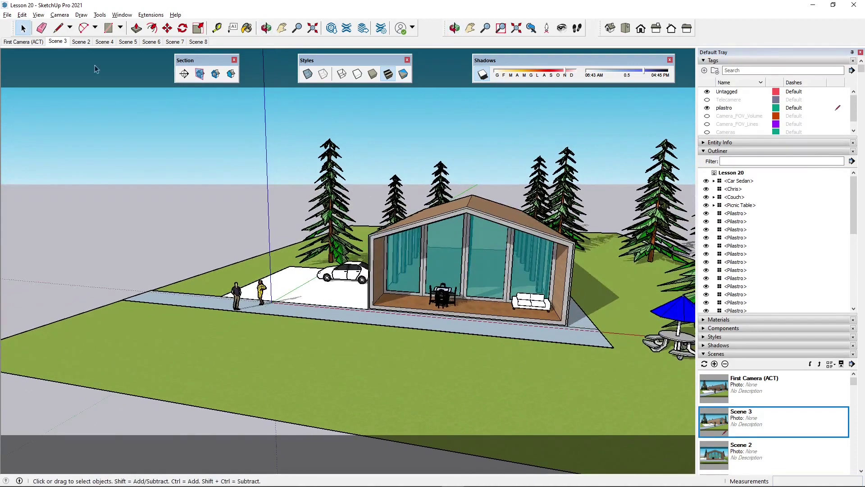
# Generate a report from the "Report quantità componenti" template and review the quantity listed for each component definition
pyautogui.click(7, 14)
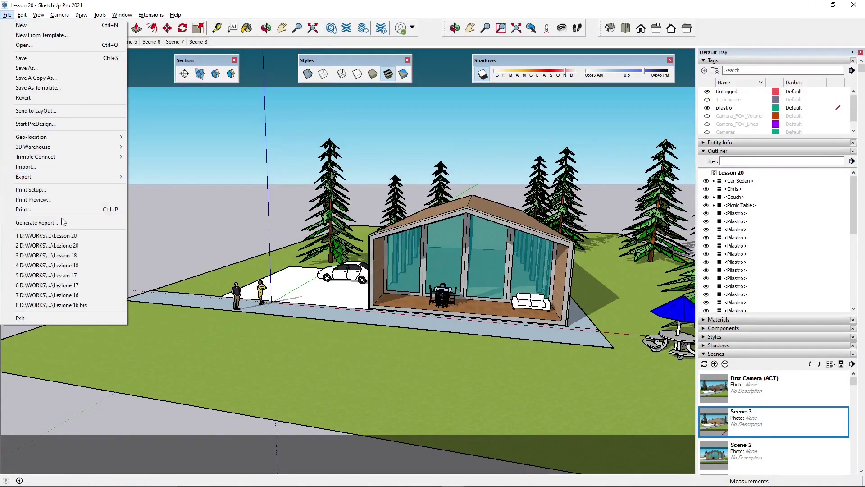
pyautogui.click(45, 223)
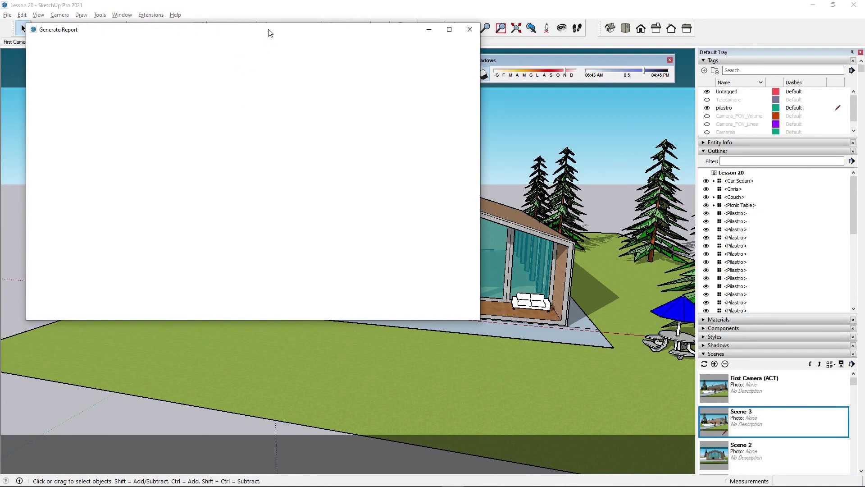
pyautogui.moveTo(270, 33); pyautogui.dragTo(381, 133)
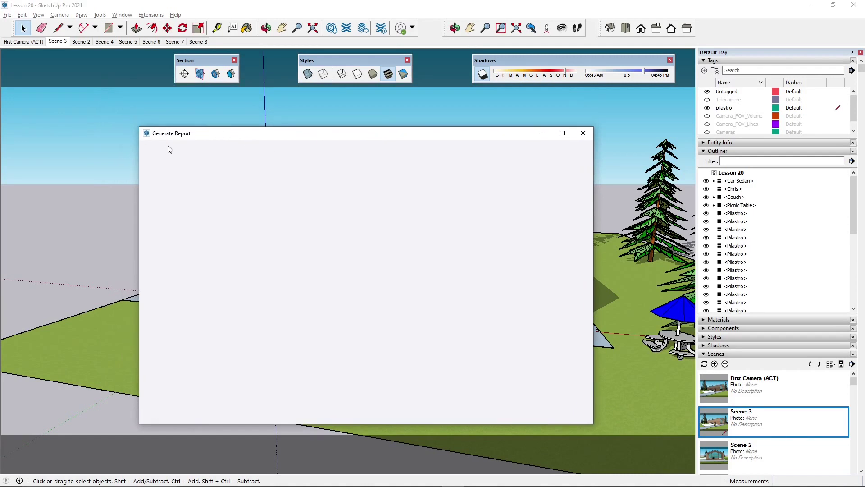
pyautogui.moveTo(324, 134); pyautogui.dragTo(246, 104)
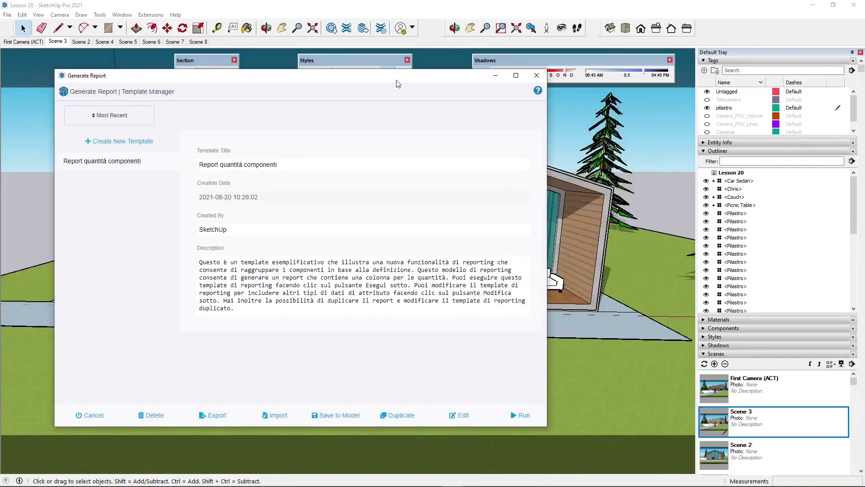
pyautogui.moveTo(397, 80); pyautogui.dragTo(408, 77)
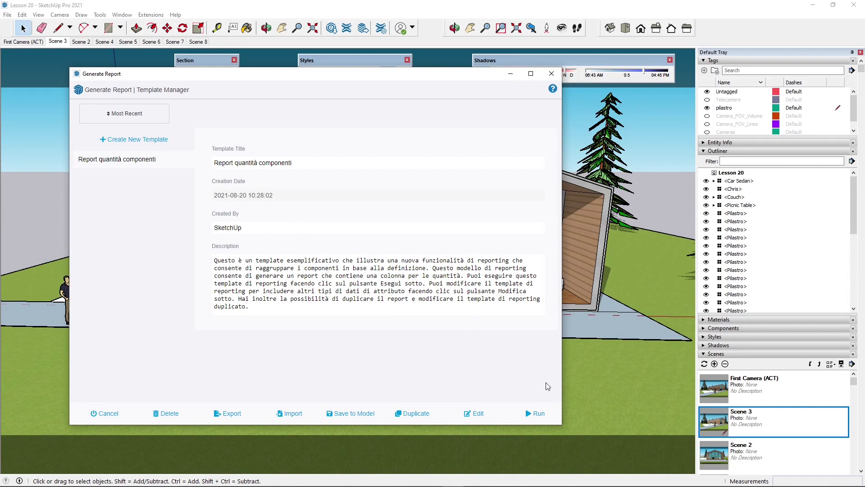
pyautogui.click(535, 414)
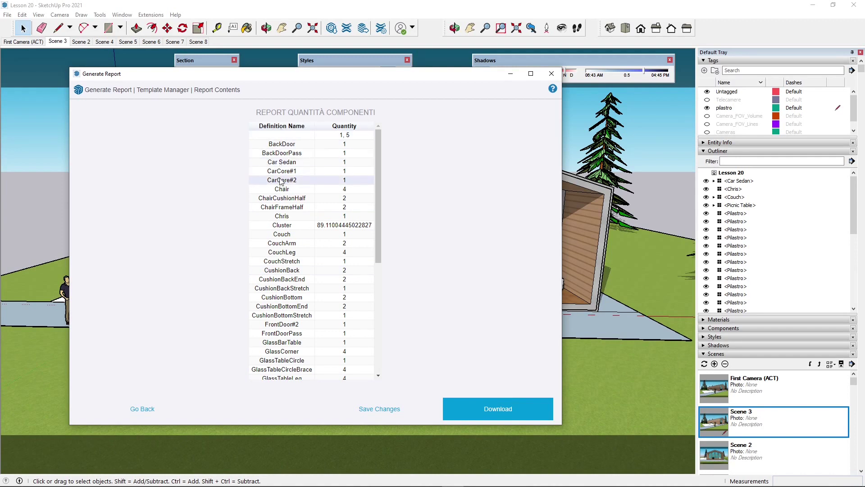
pyautogui.scroll(-3, 274, 199)
pyautogui.scroll(-5, 274, 200)
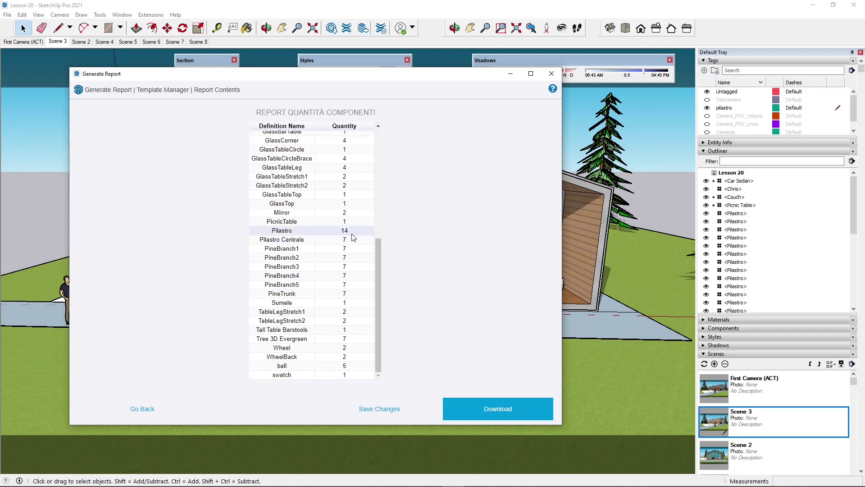
pyautogui.scroll(5, 356, 147)
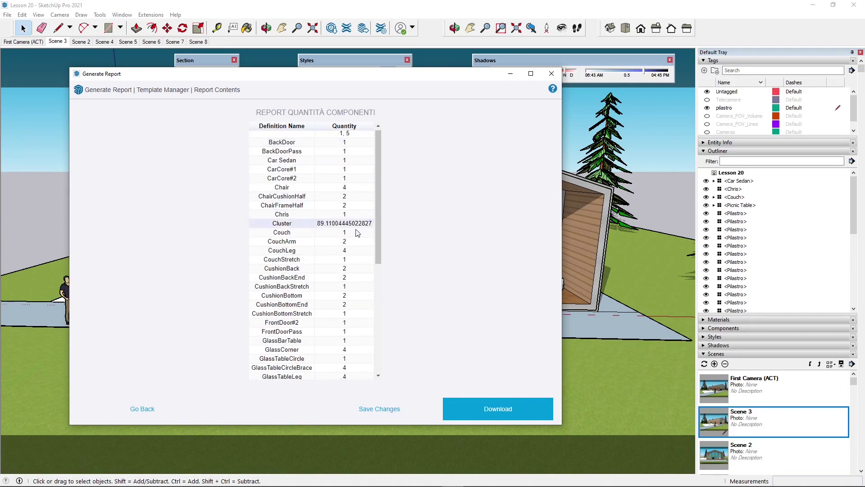